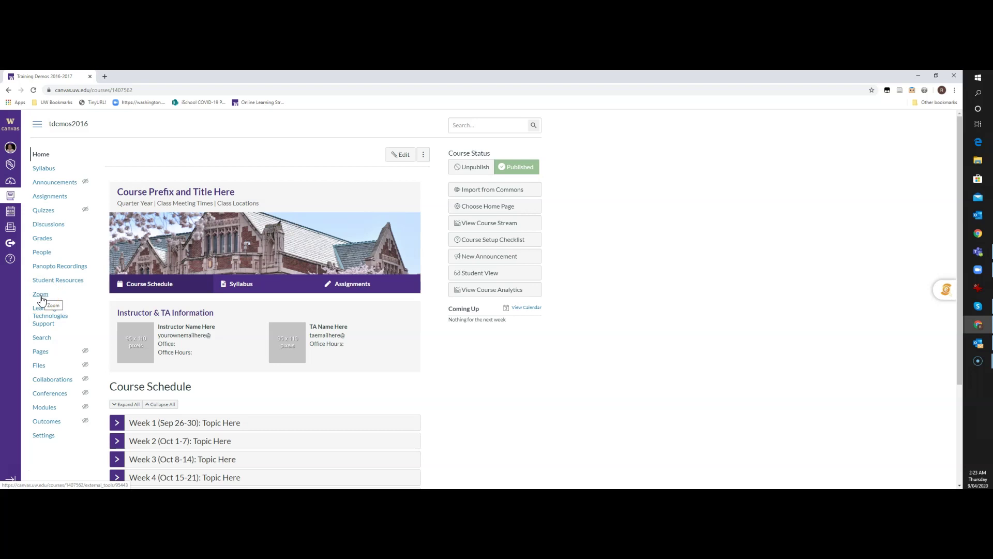
Step: Review the course Settings navigation list, checking Poll Everywhere Teachers and other hidden items
left_click(43, 437)
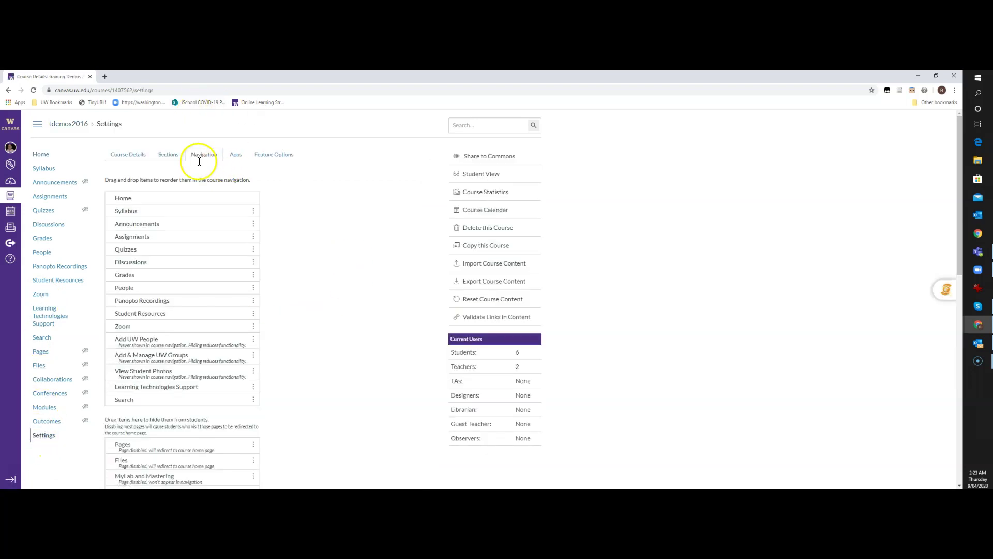
scroll(336, 274, "down", 1)
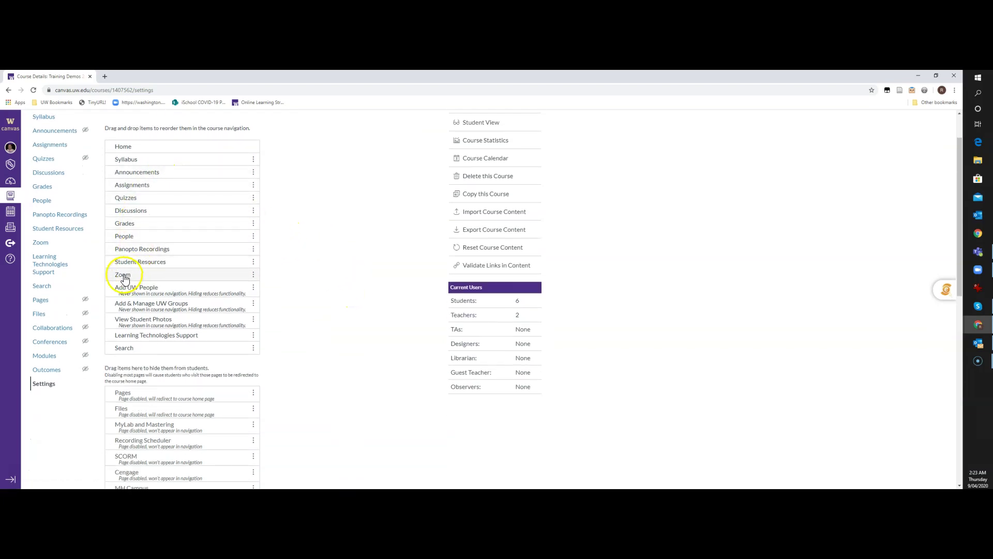
scroll(321, 317, "down", 4)
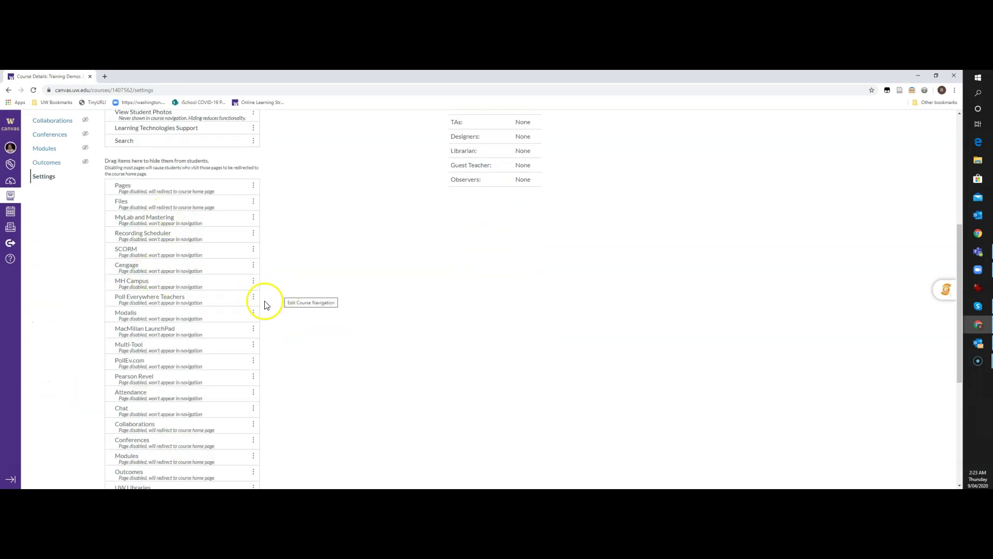
left_click(253, 298)
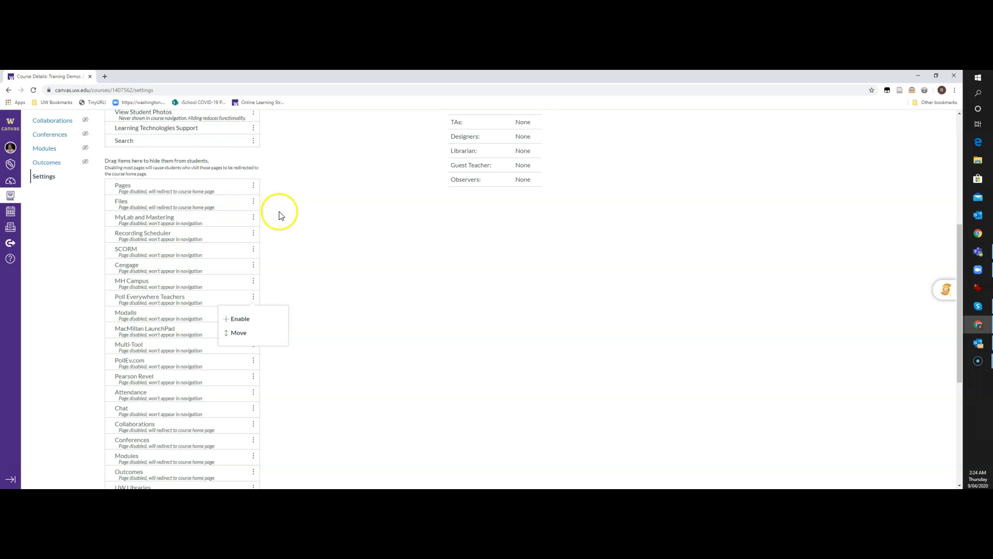
scroll(284, 227, "up", 4)
scroll(284, 225, "up", 1)
scroll(272, 234, "down", 8)
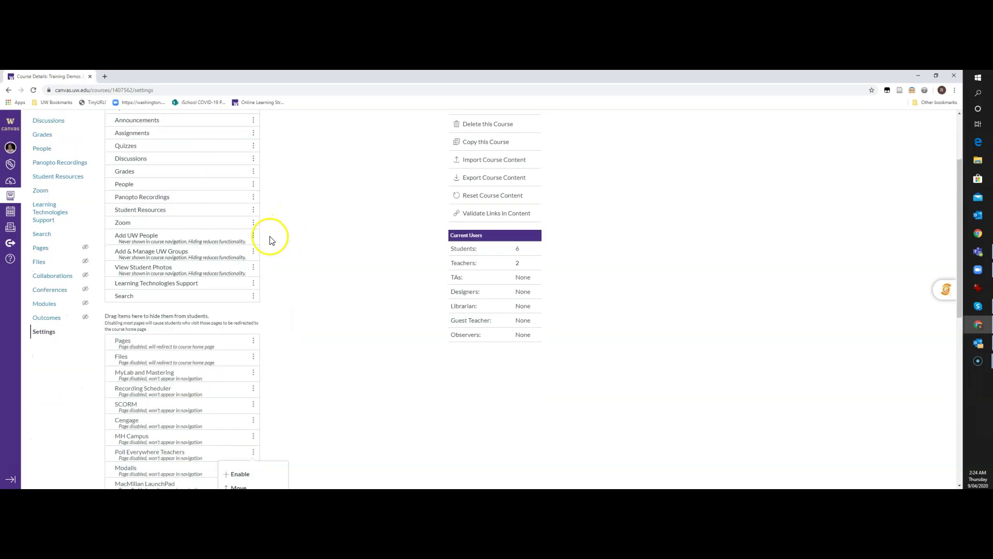
scroll(275, 234, "down", 2)
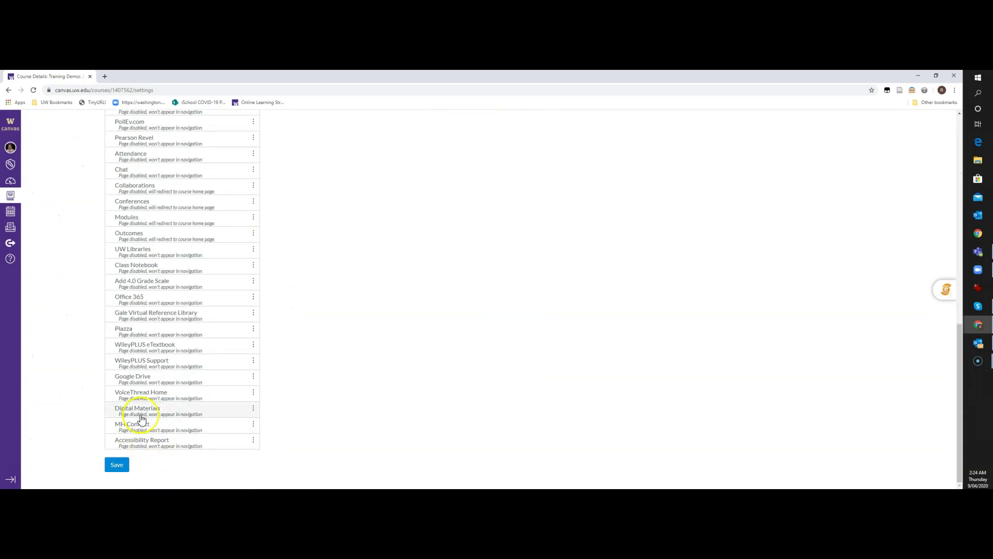
scroll(209, 326, "up", 7)
scroll(209, 326, "up", 3)
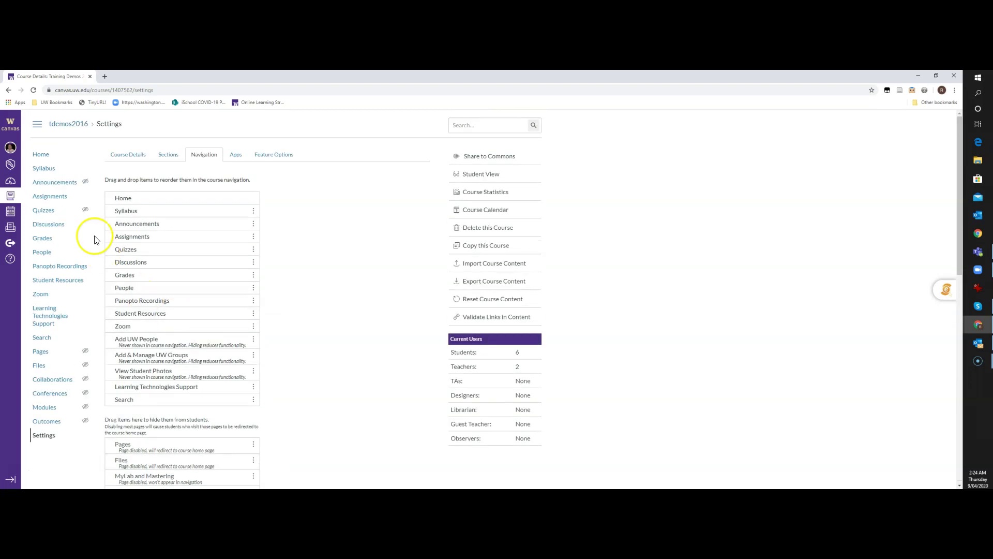
Step: Go to the course's Zoom page from the course navigation menu
left_click(40, 296)
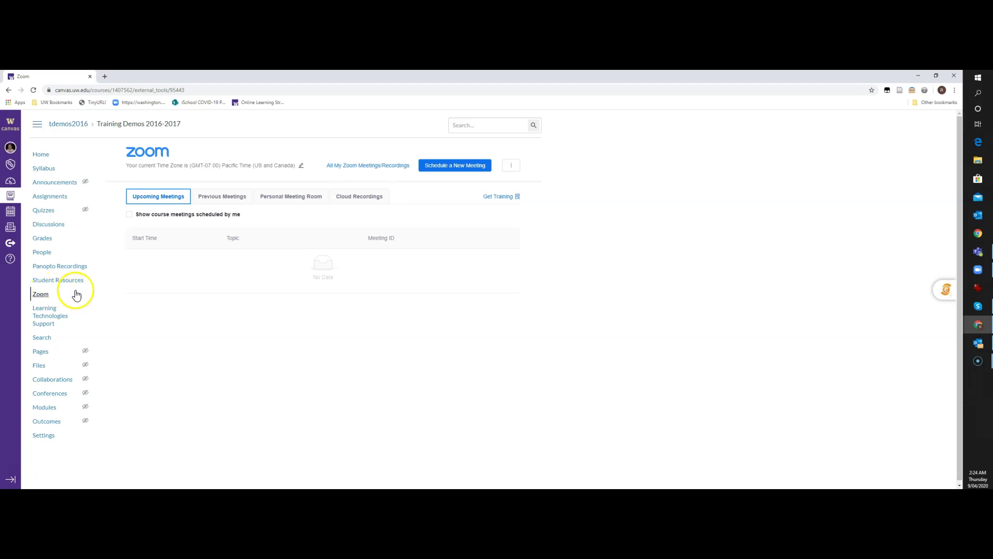
Step: Start scheduling a new meeting and replace its topic with 'Zoom LTI Test'
left_click(448, 166)
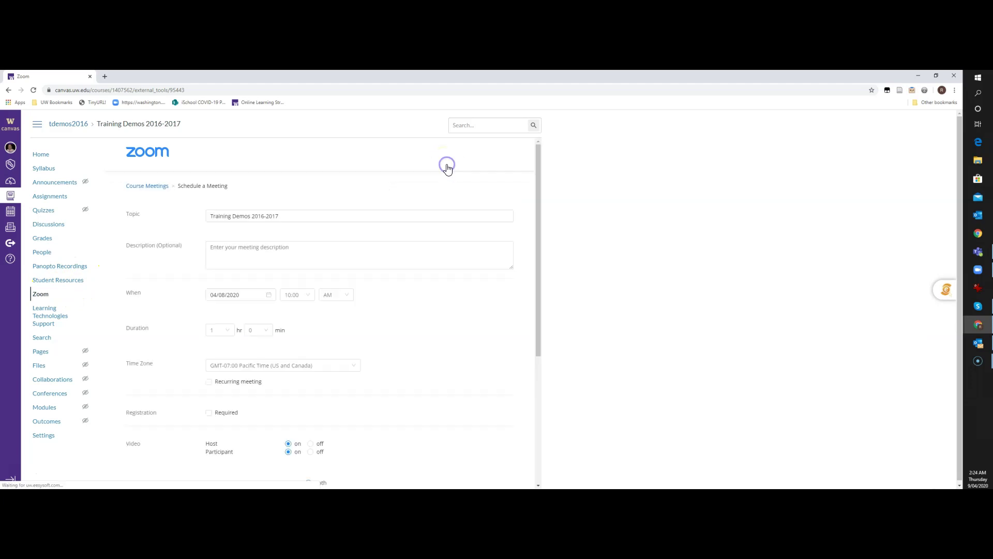
left_click(467, 258)
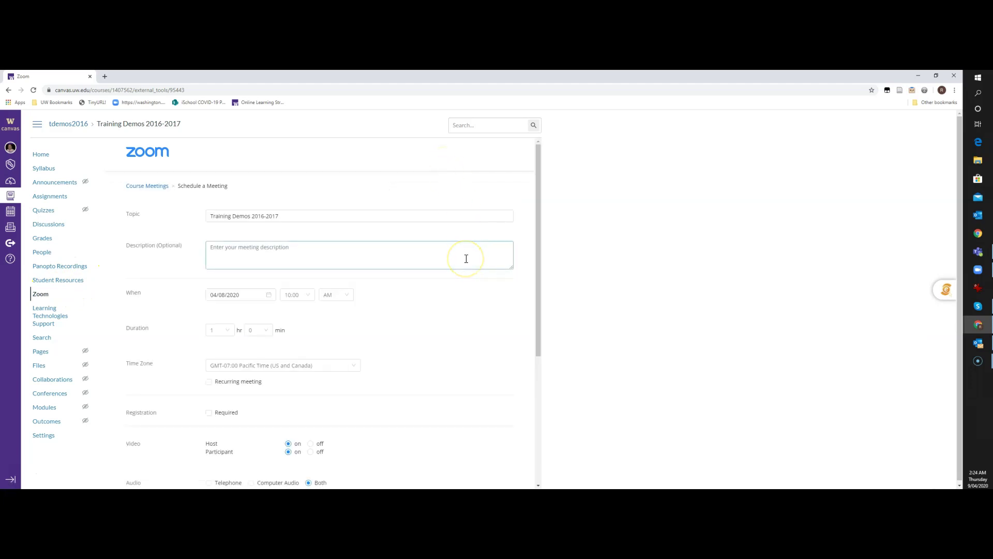
left_click(496, 337)
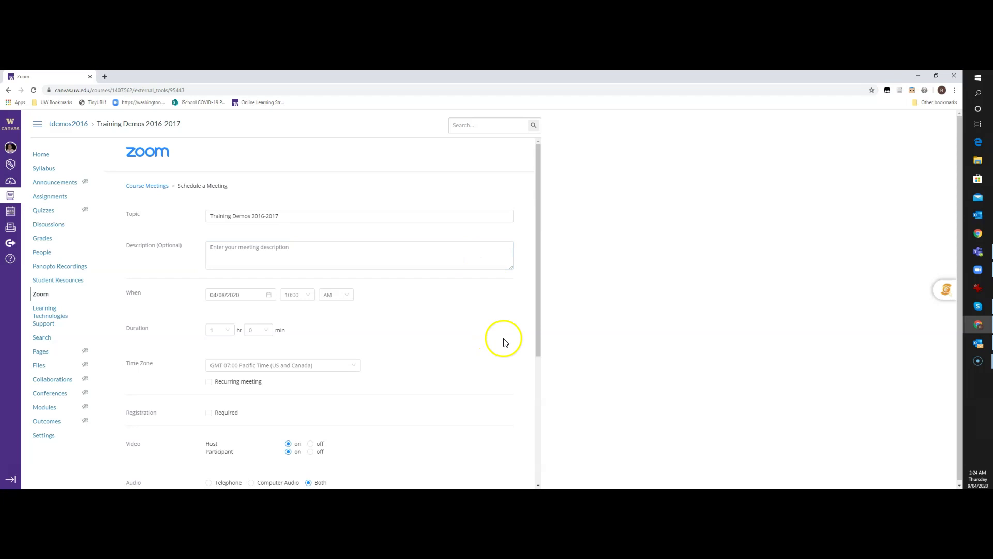
left_click(288, 214)
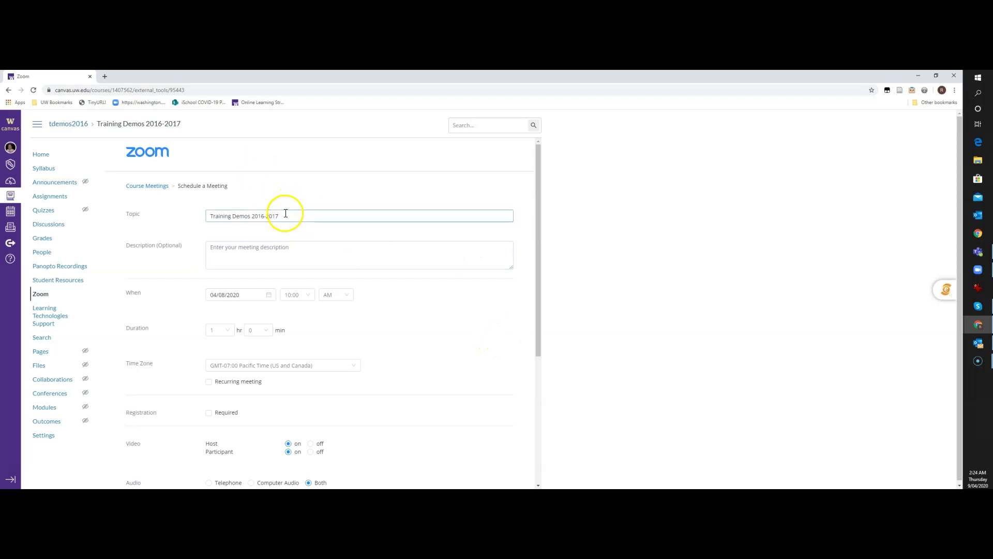
left_click_drag(284, 213, 188, 209)
type("Zoom L")
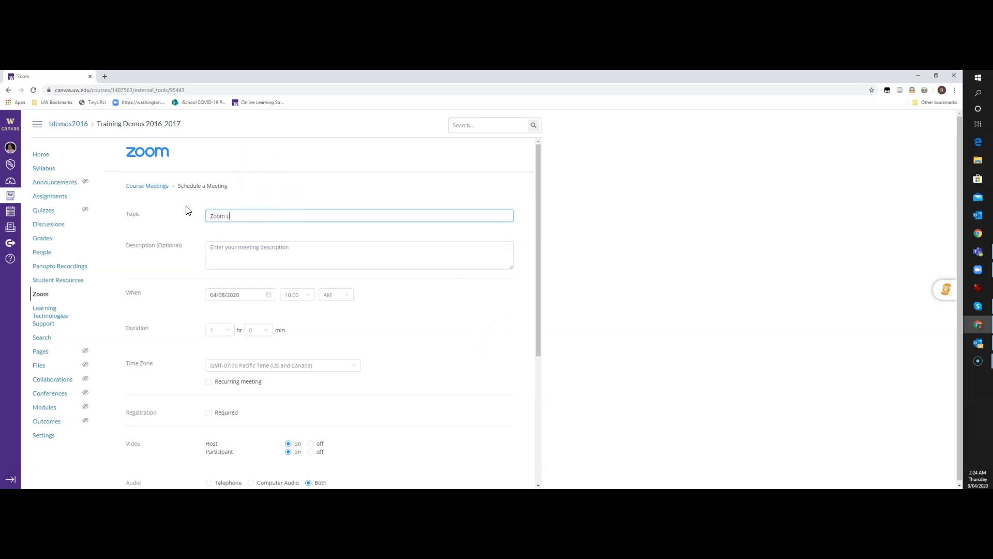
type("TI Test")
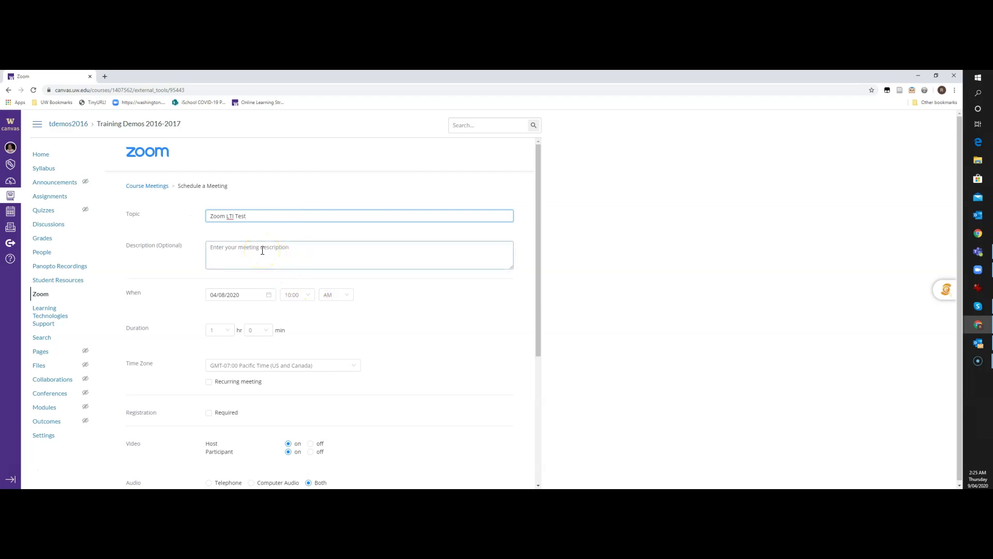
scroll(437, 324, "down", 2)
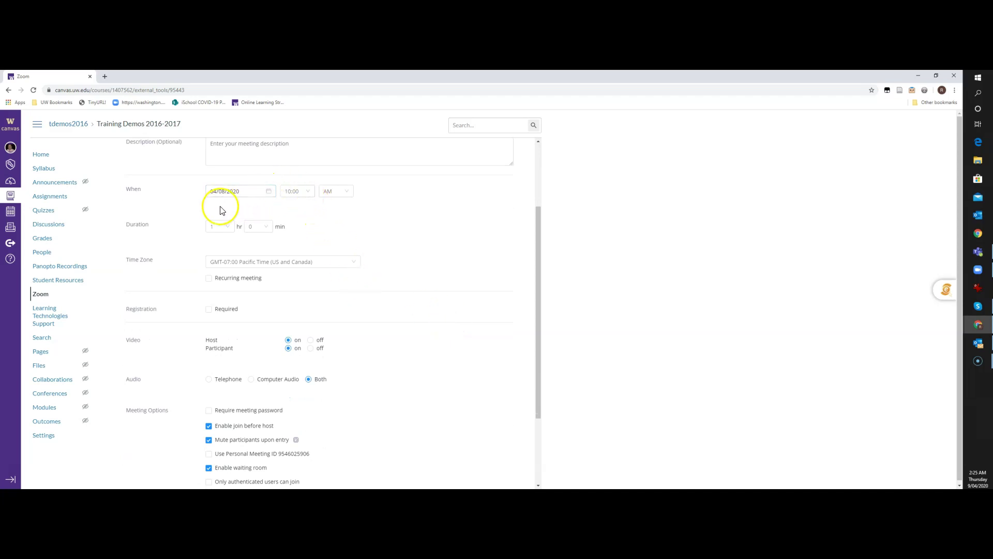
Step: Set the meeting start time to 5:30 PM and the duration to 3 hours
left_click(264, 190)
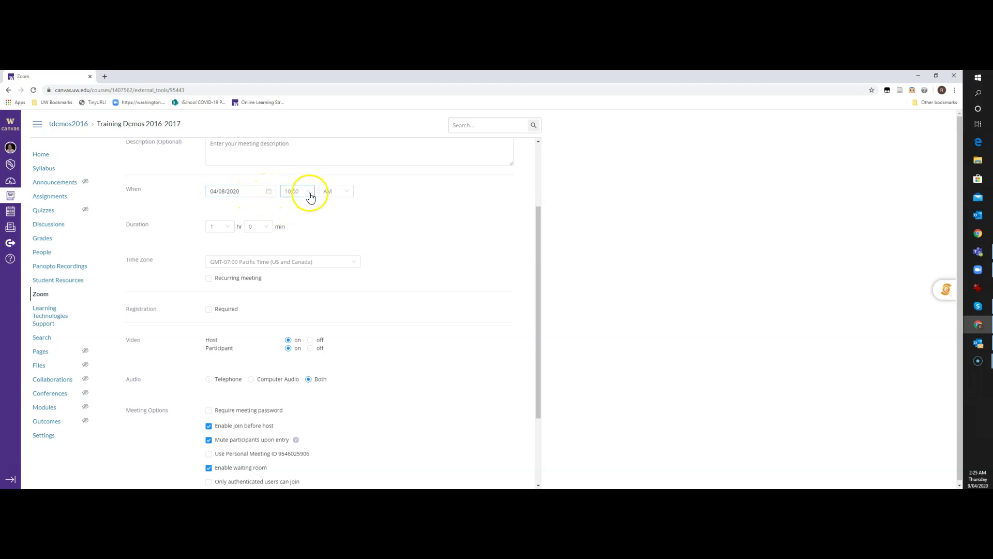
left_click(310, 195)
scroll(296, 228, "up", 2)
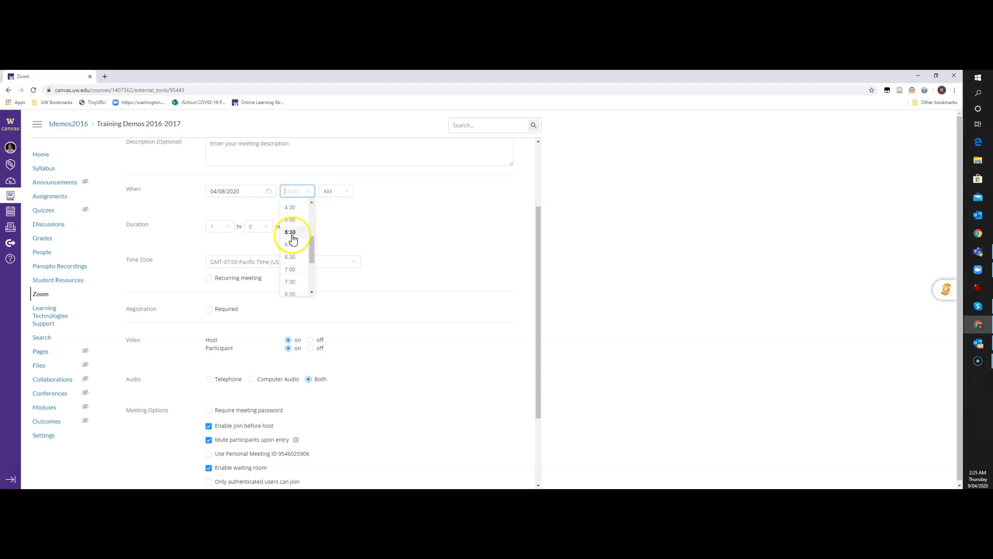
left_click(291, 233)
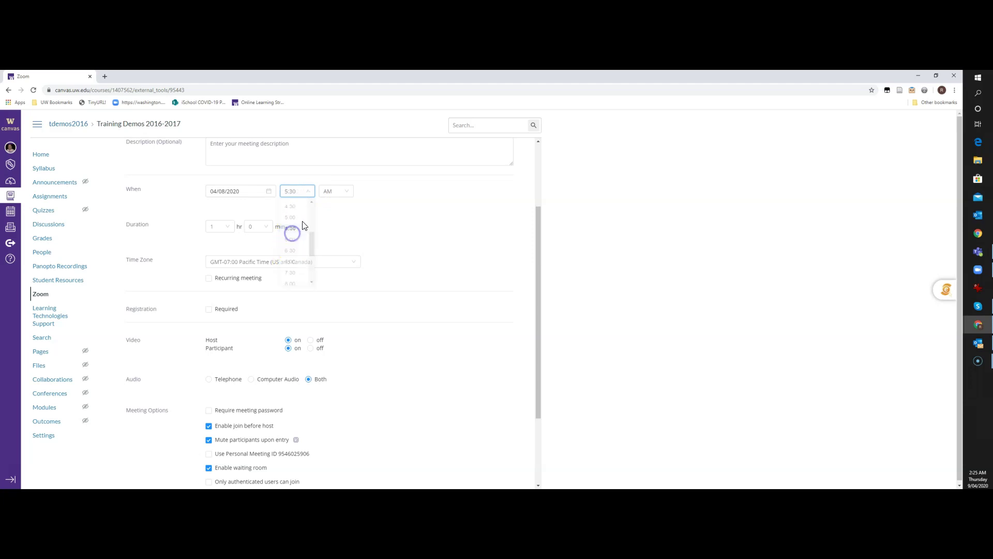
left_click(345, 194)
left_click(328, 218)
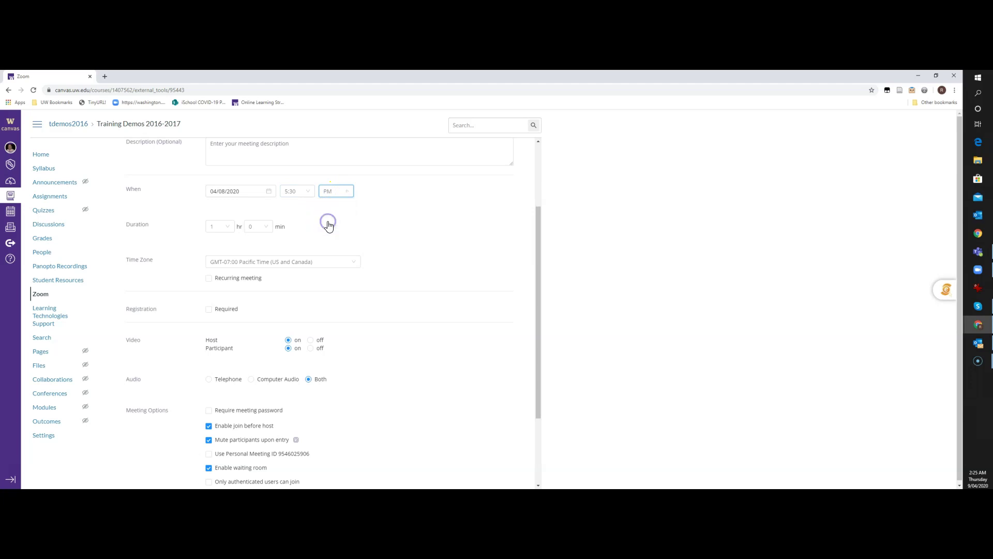
left_click(226, 227)
left_click(215, 279)
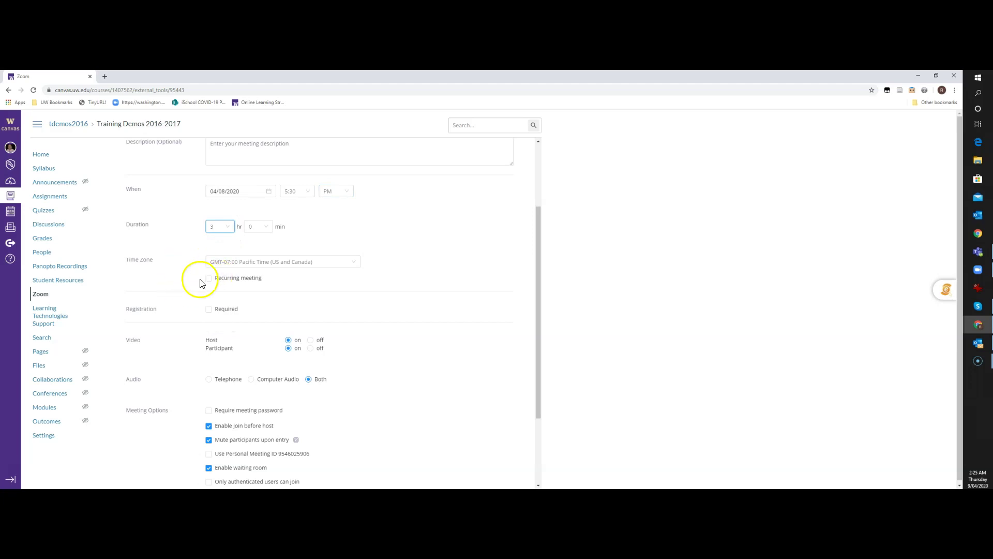
Step: Make the meeting recur weekly on Thursday instead of Wednesday
left_click(208, 278)
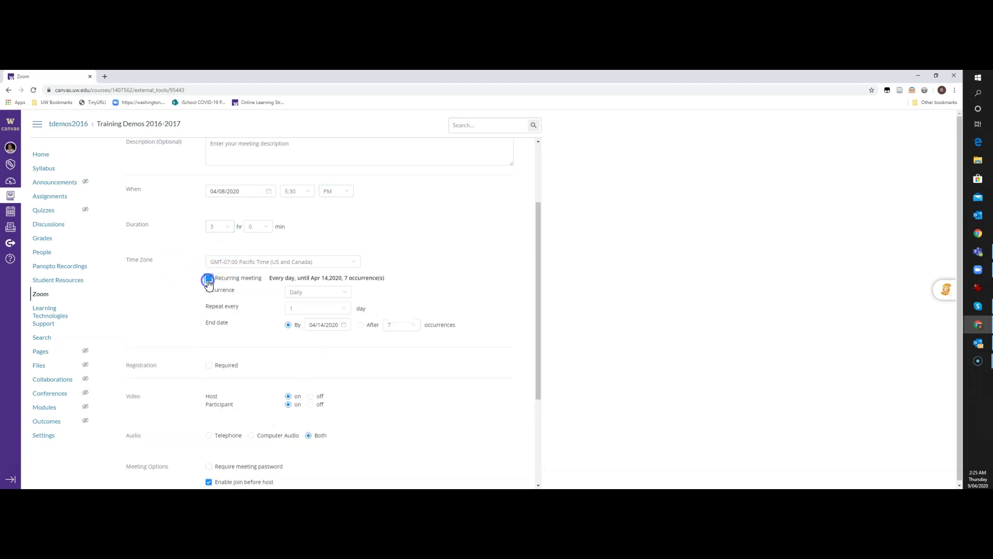
scroll(423, 222, "down", 1)
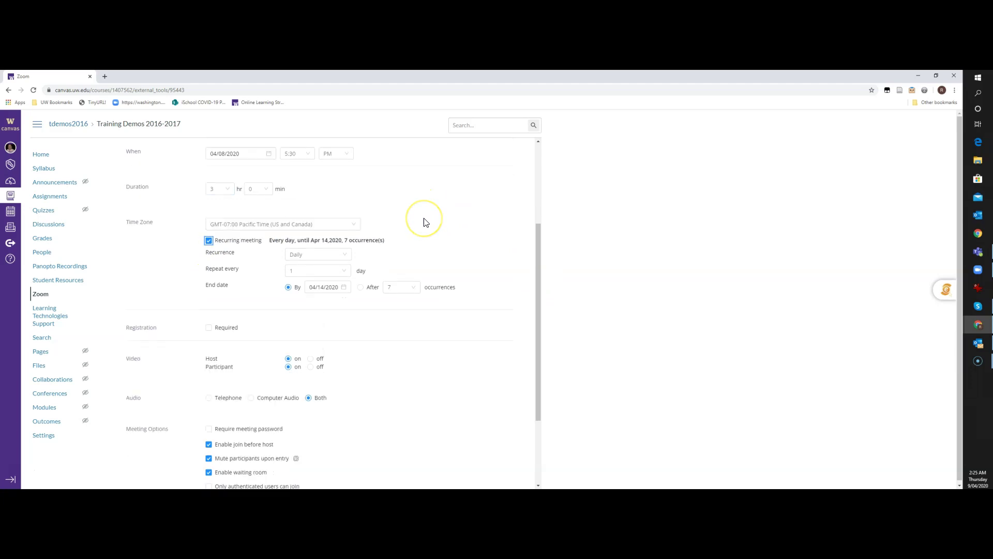
left_click(343, 243)
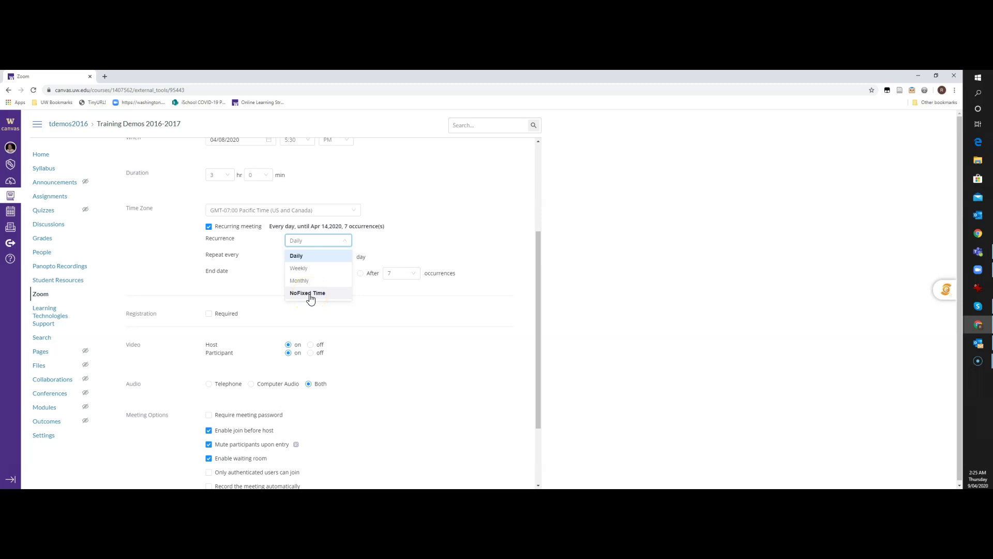
left_click(296, 256)
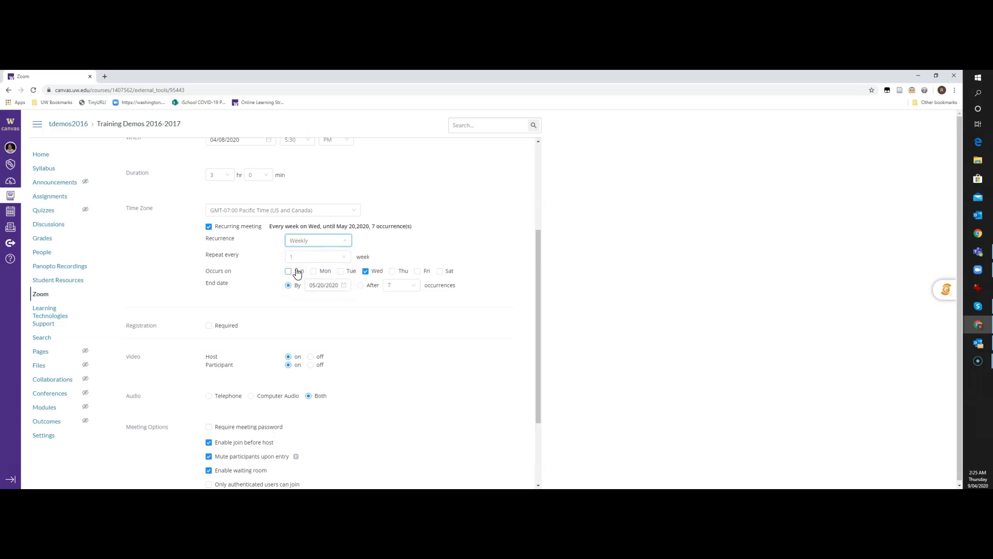
left_click(371, 285)
left_click(366, 270)
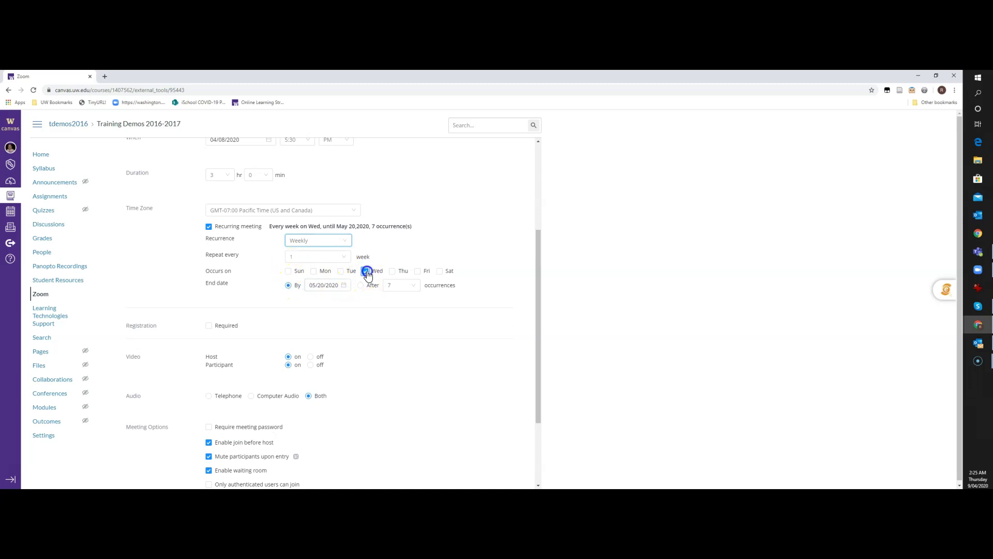
left_click(393, 272)
left_click(365, 273)
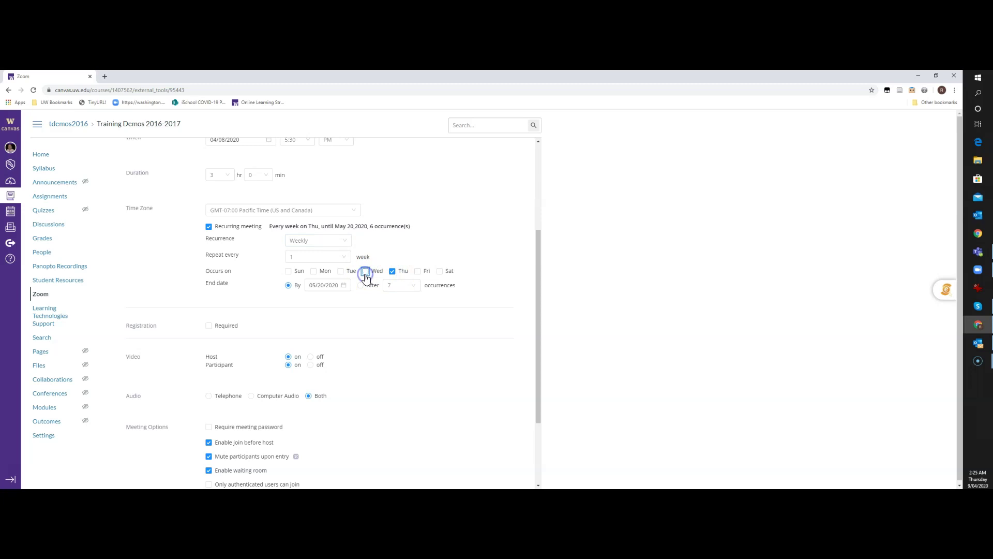
Step: End the recurrence after 9 occurrences
left_click(409, 286)
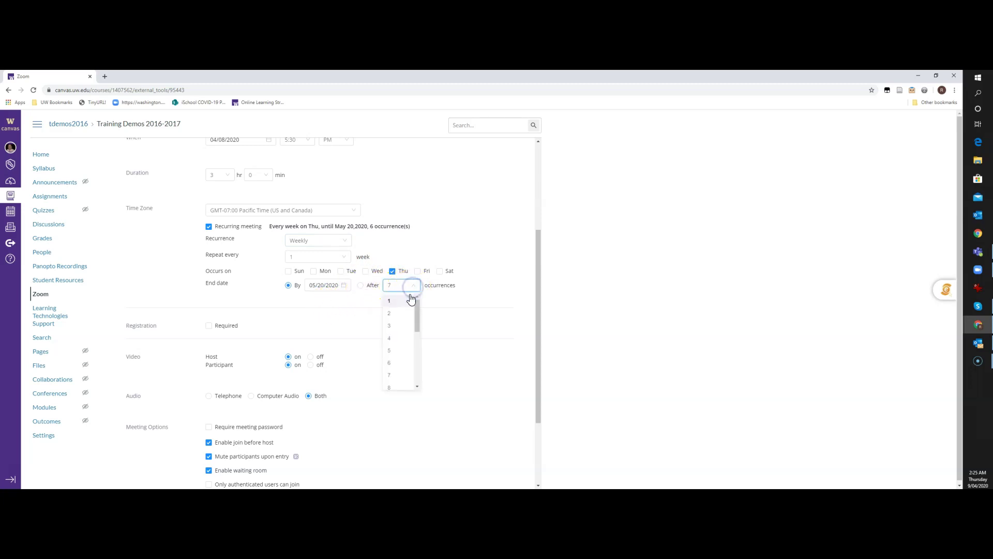
scroll(395, 337, "down", 2)
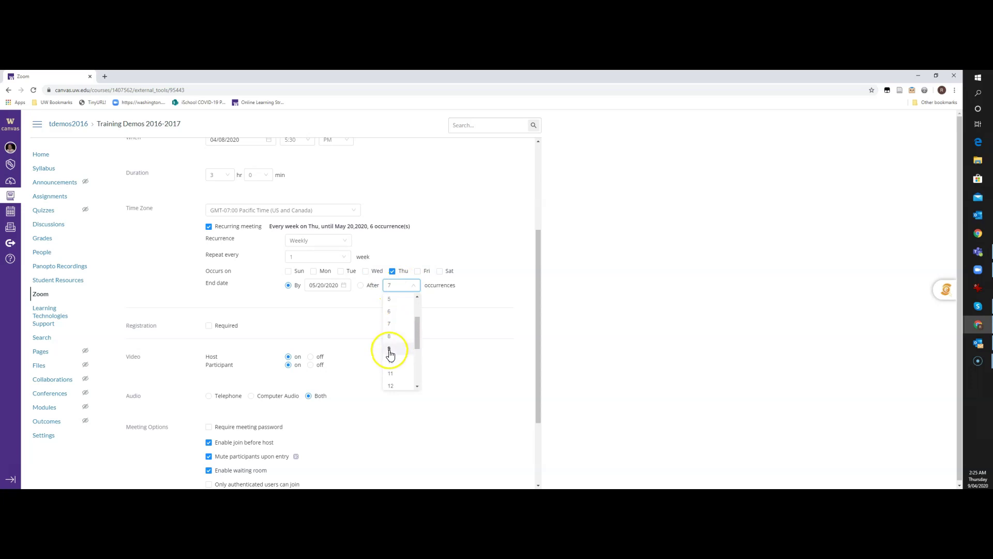
left_click(389, 352)
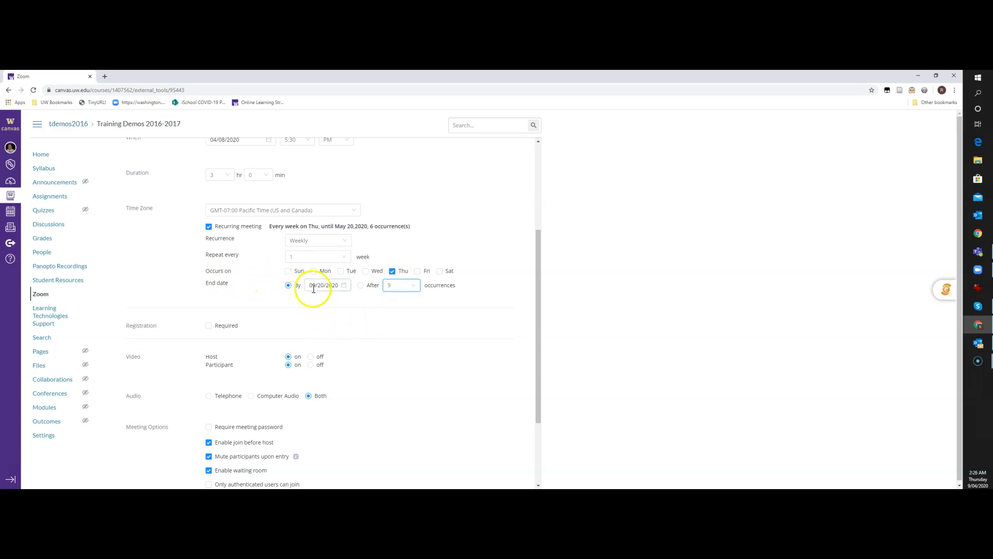
left_click(360, 285)
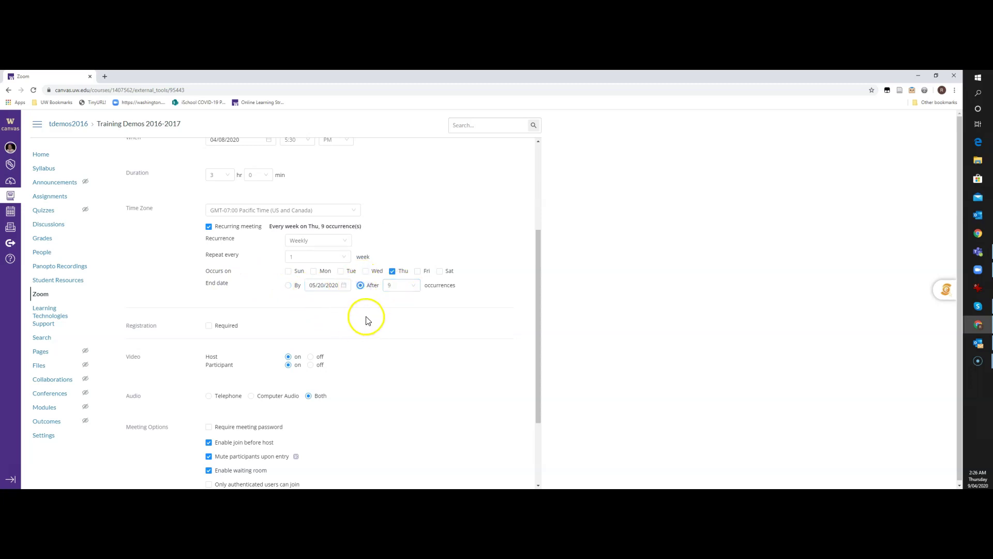
scroll(366, 317, "down", 2)
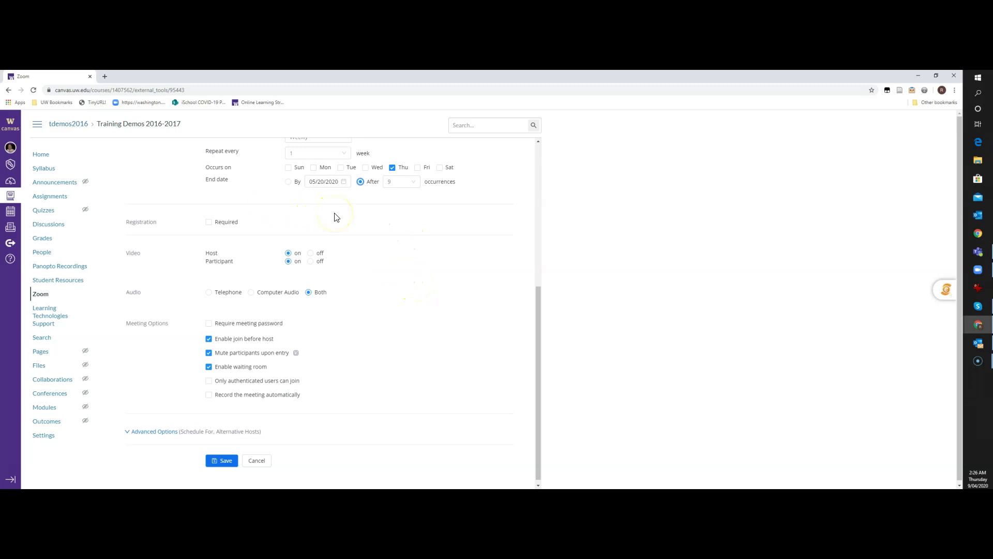
left_click(288, 253)
scroll(383, 321, "down", 1)
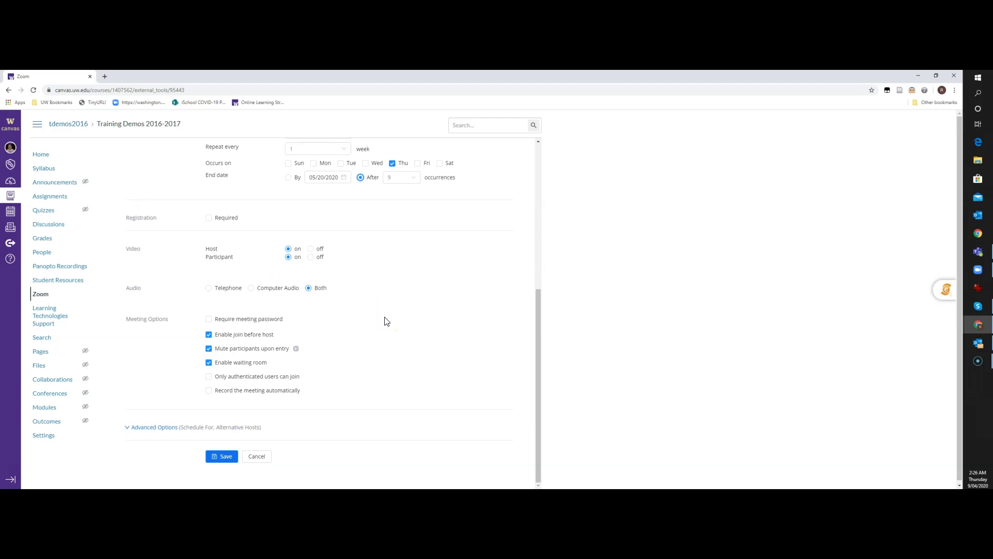
left_click(380, 303)
Step: Turn off join before host and require a meeting password, entering the password
left_click(209, 336)
left_click(209, 319)
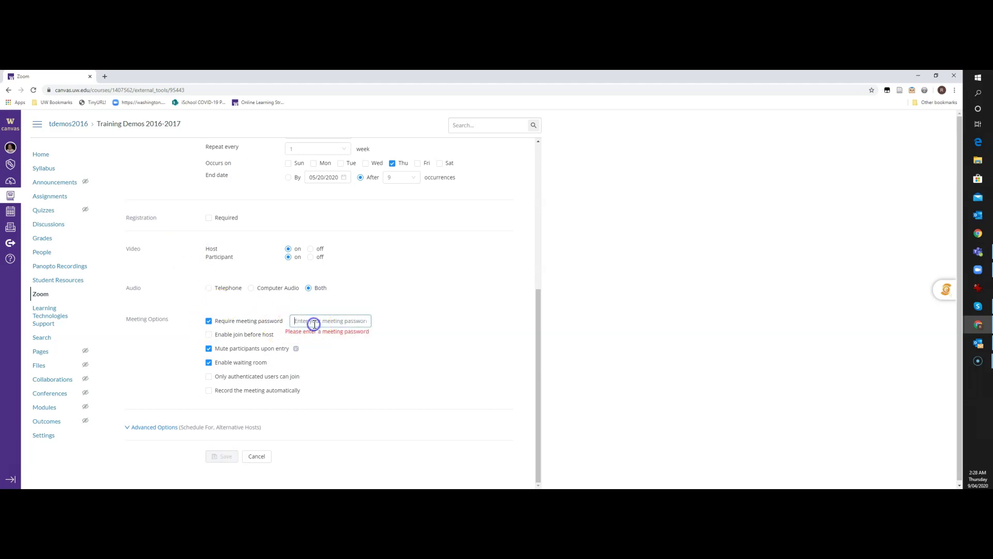
type("123")
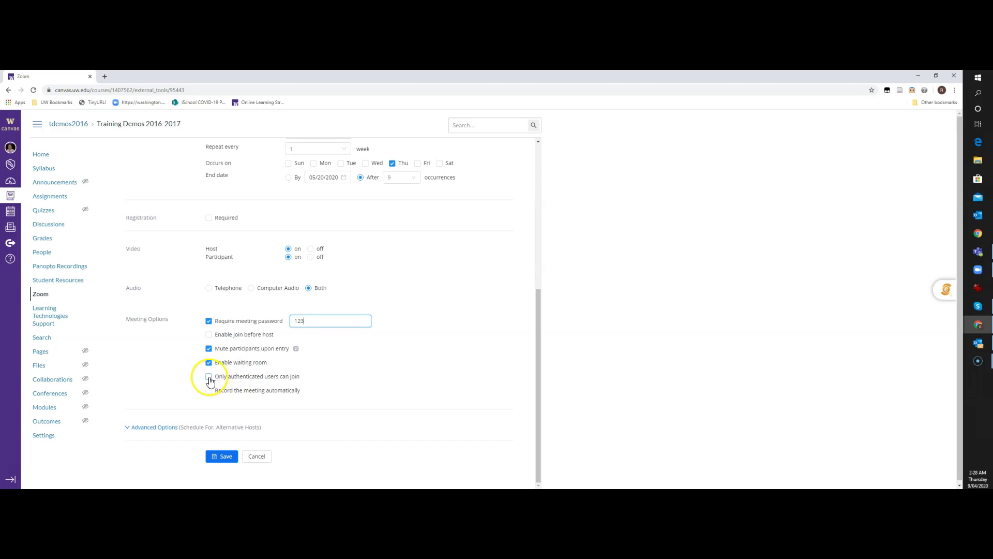
Step: Restrict joining to authenticated users via 'Sign in to UW Zoom (UW NetID required)'
left_click(209, 377)
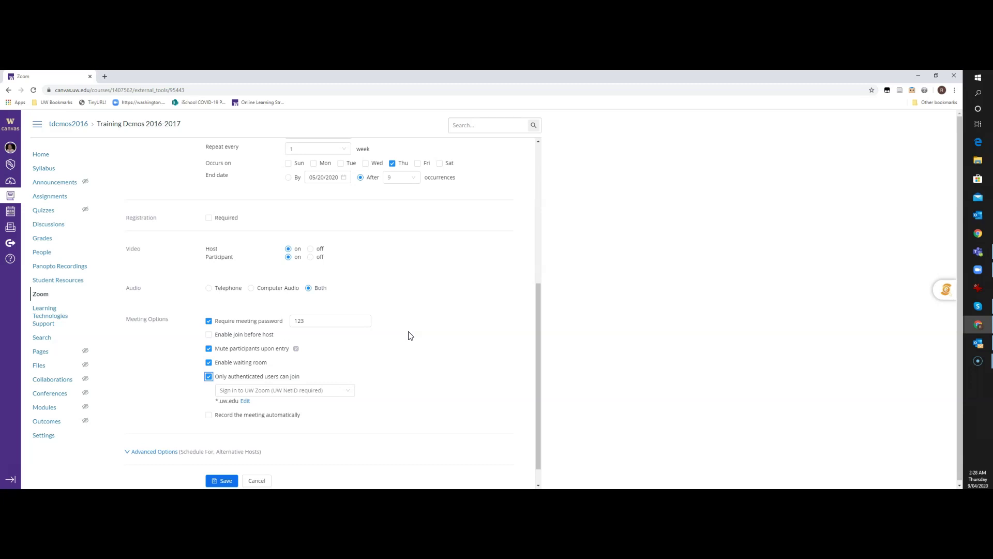
left_click(409, 336)
left_click(342, 392)
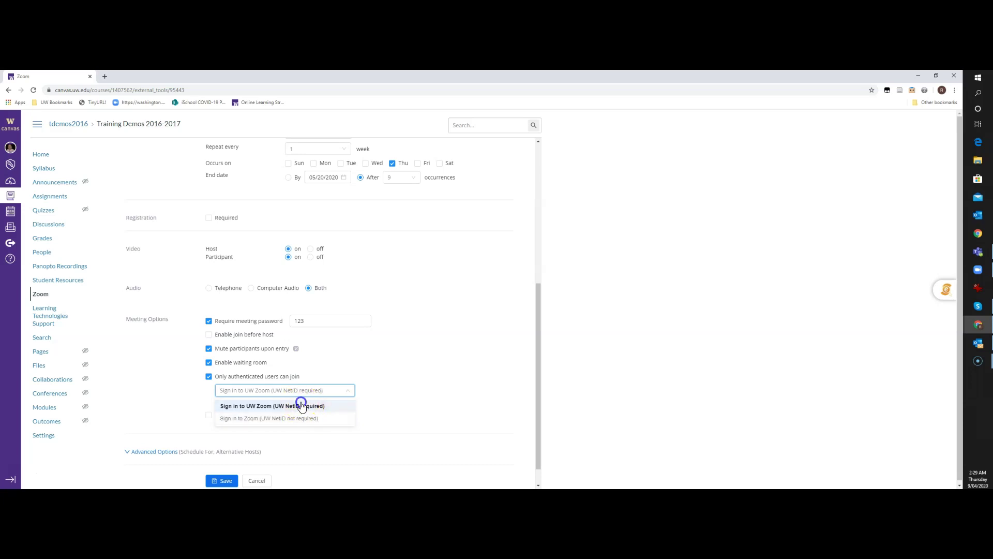
left_click(301, 405)
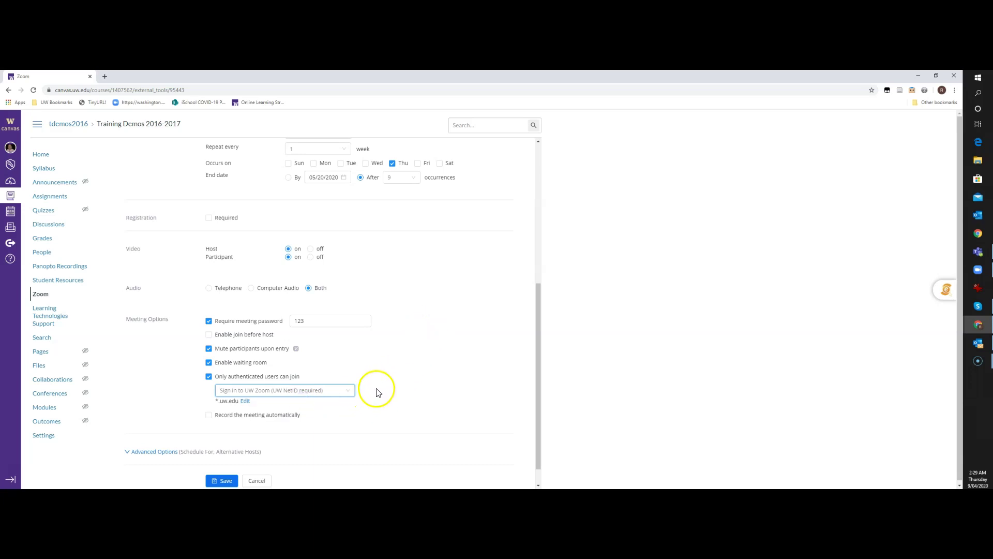
Step: Save the Zoom LTI Test meeting and scroll back to the top of its details
left_click(223, 480)
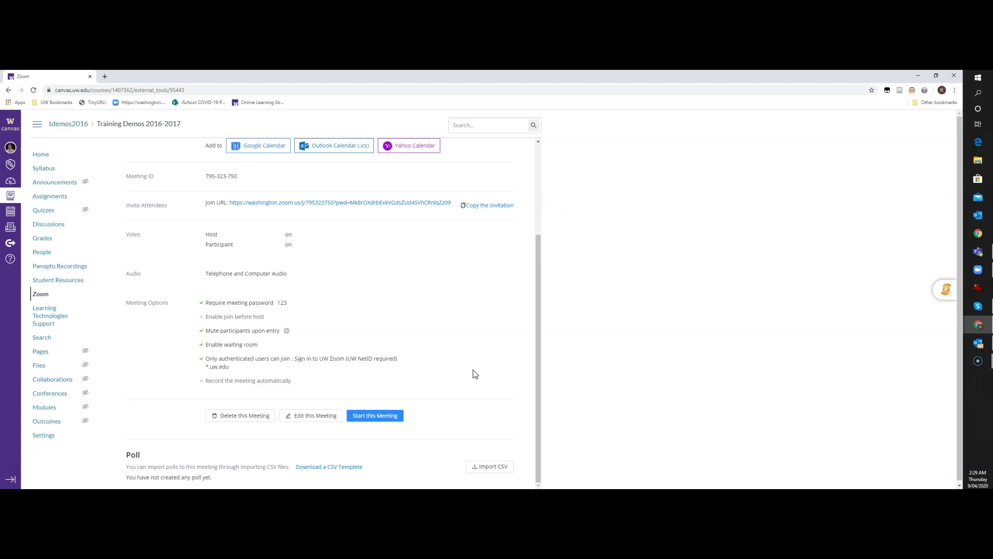
scroll(475, 373, "up", 3)
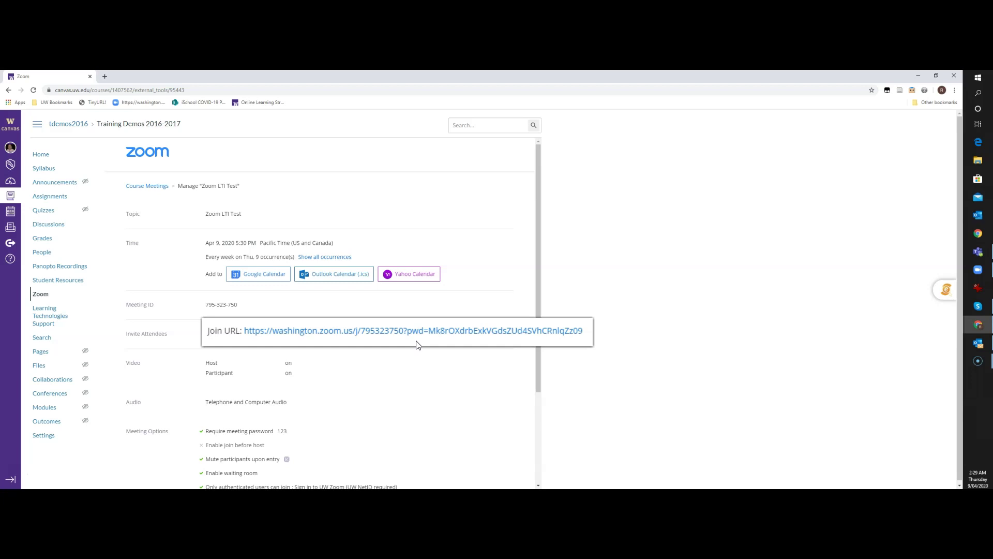
left_click(347, 384)
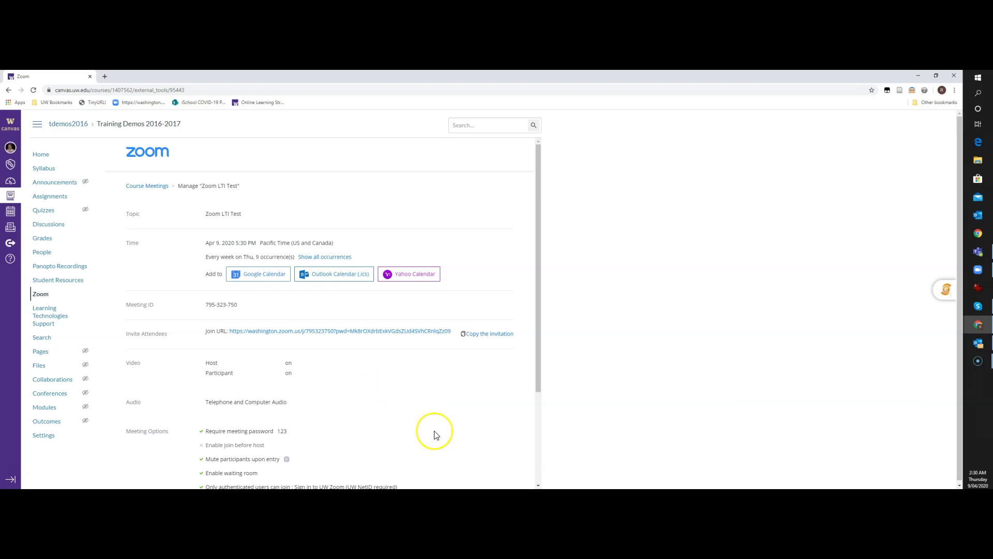
Step: Check Zoom LTI Test's details from Course Meetings, then return to the meetings list
left_click(150, 187)
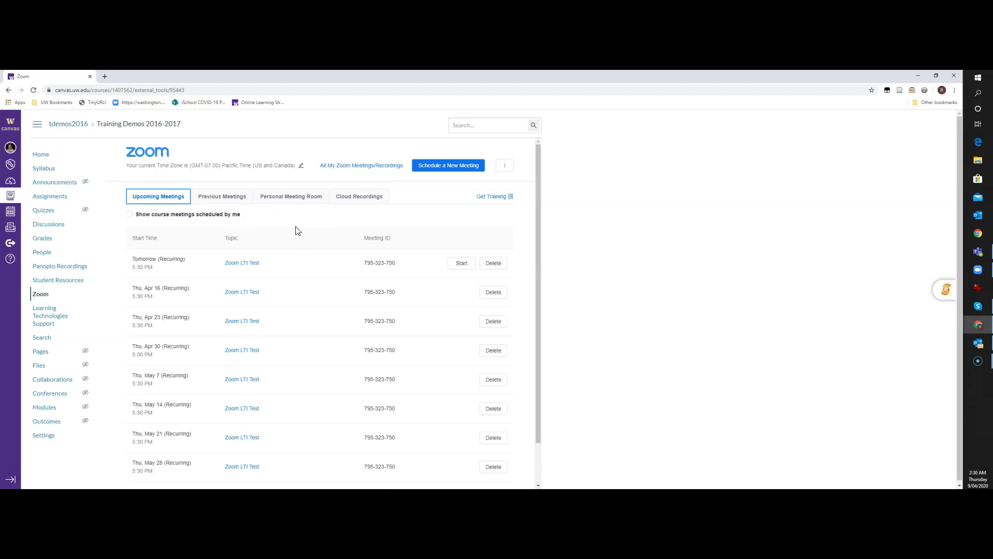
scroll(306, 283, "down", 2)
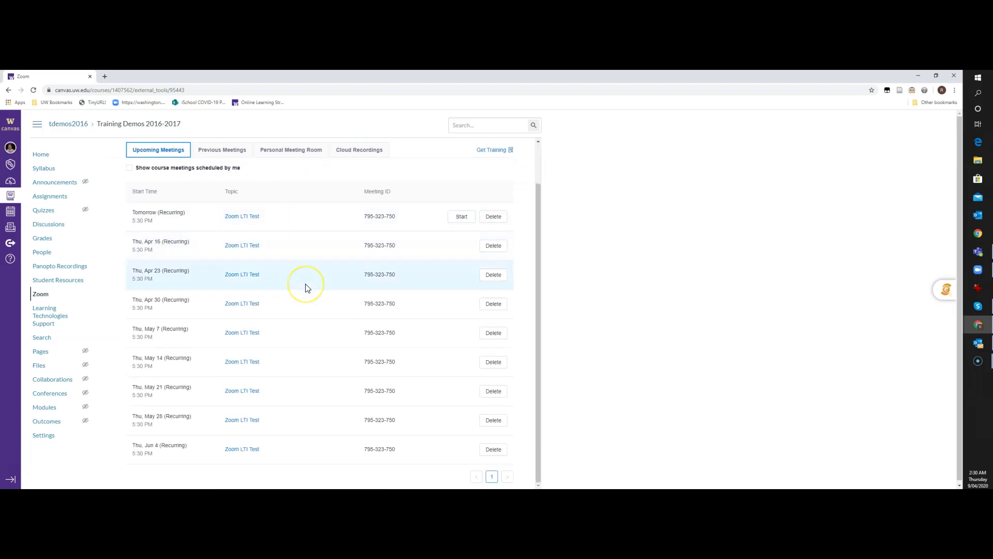
scroll(306, 288, "up", 2)
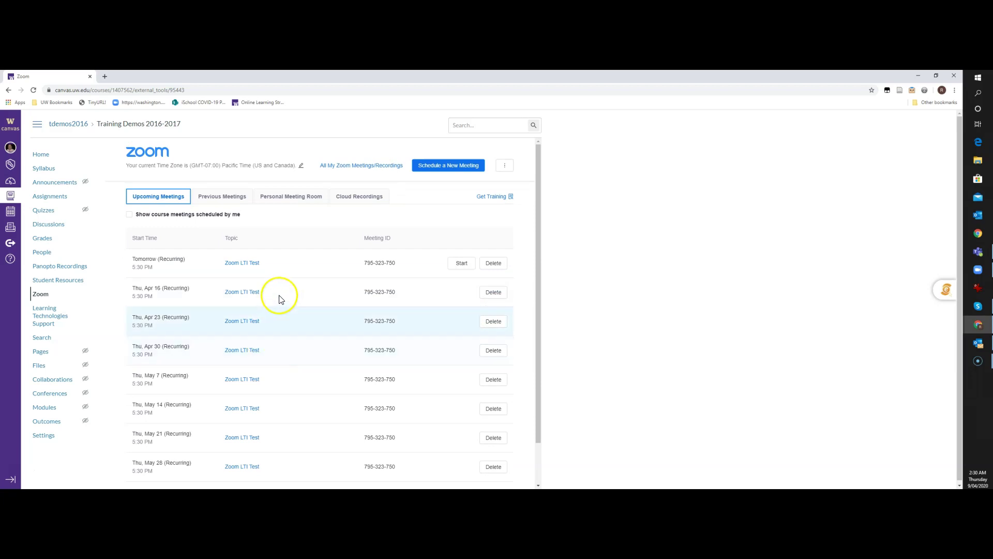
left_click(232, 265)
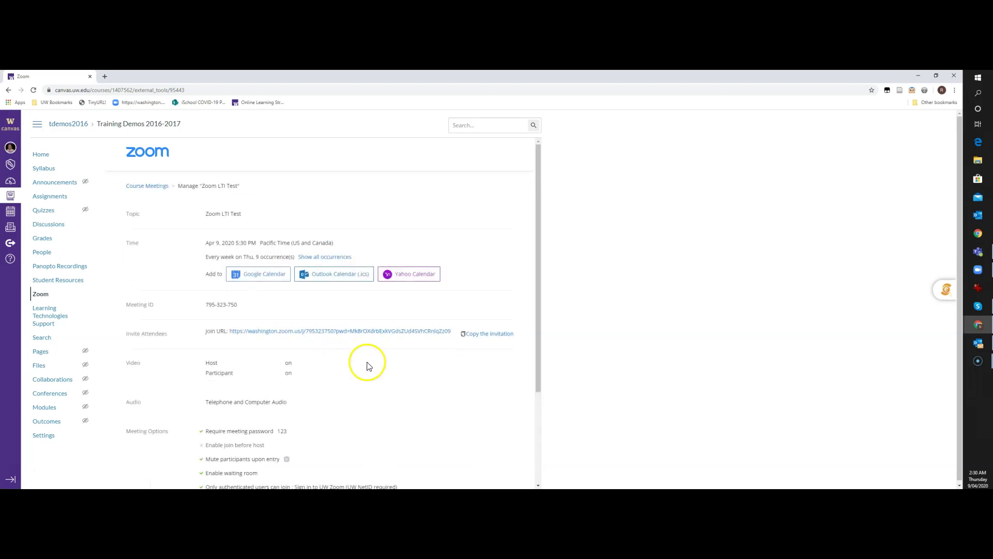
scroll(368, 357, "down", 3)
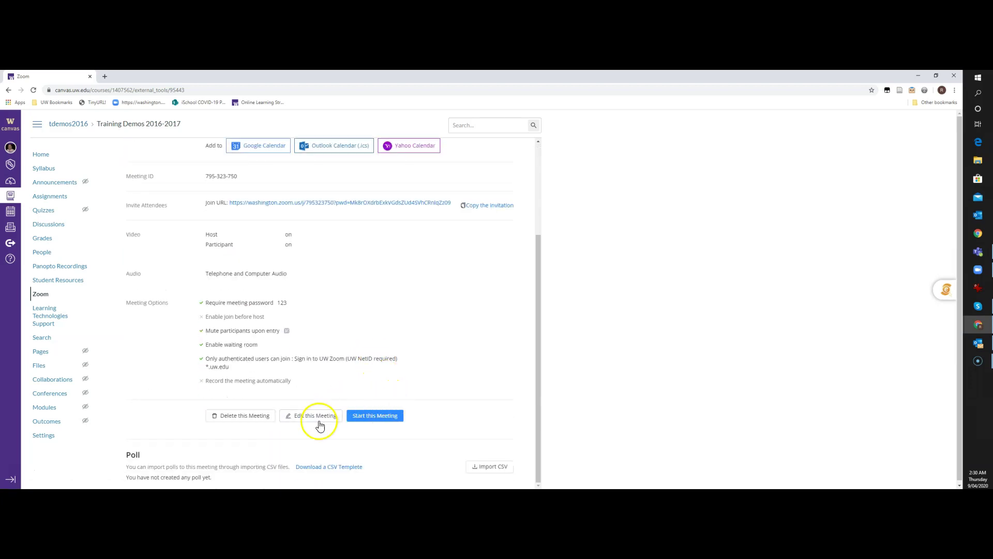
scroll(458, 348, "up", 3)
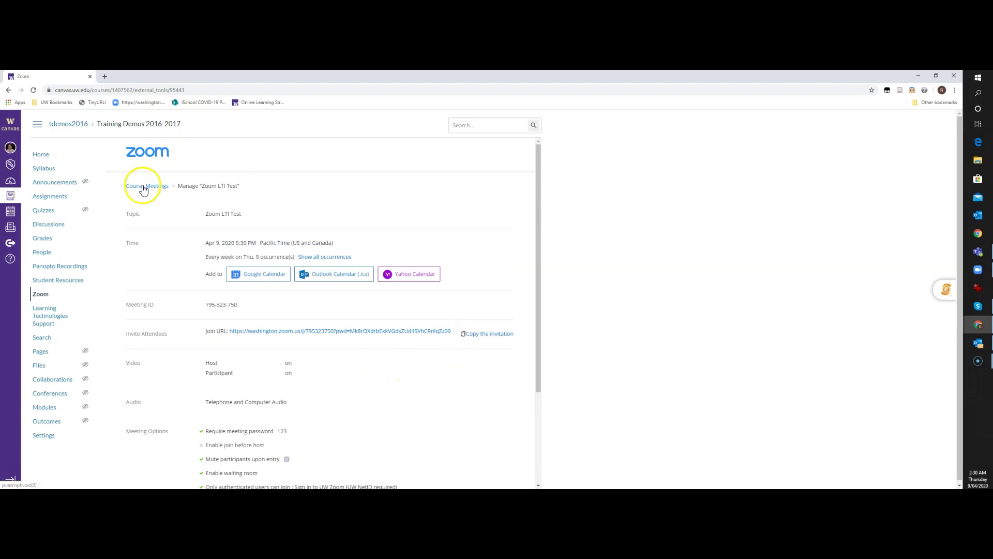
left_click(143, 190)
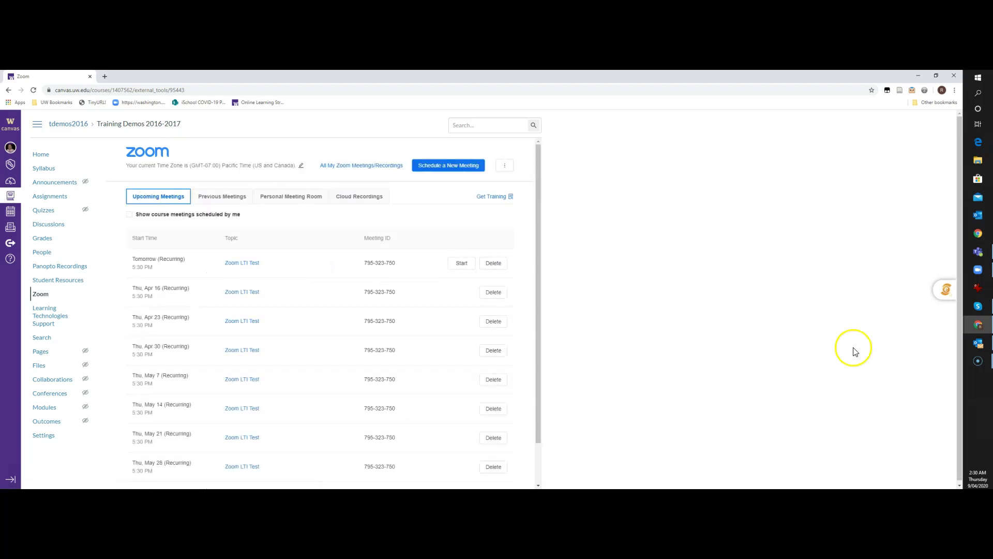
Step: In the student's incognito window, view the Apr 9 Zoom LTI Test and Apr 7 Training Demos events
mouse_move(978, 328)
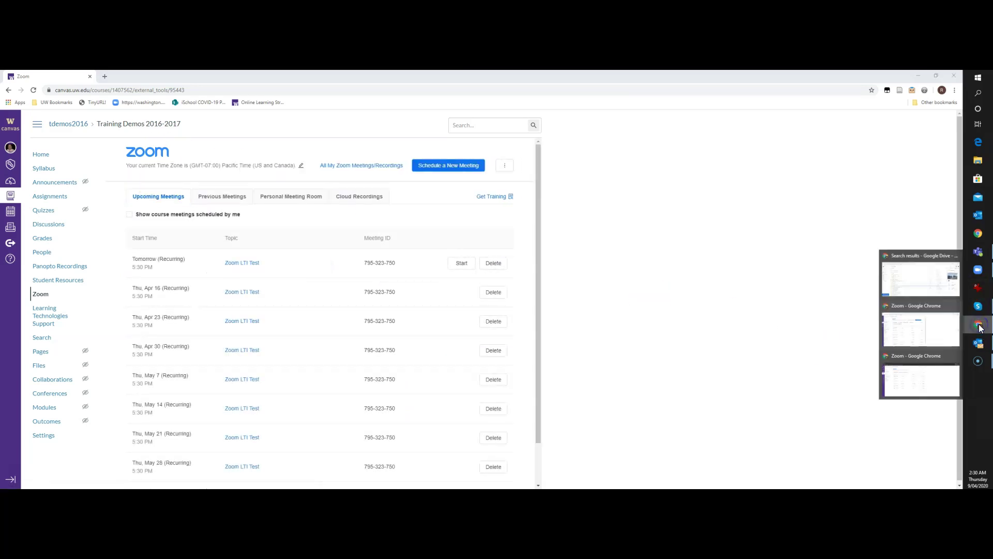
left_click(915, 373)
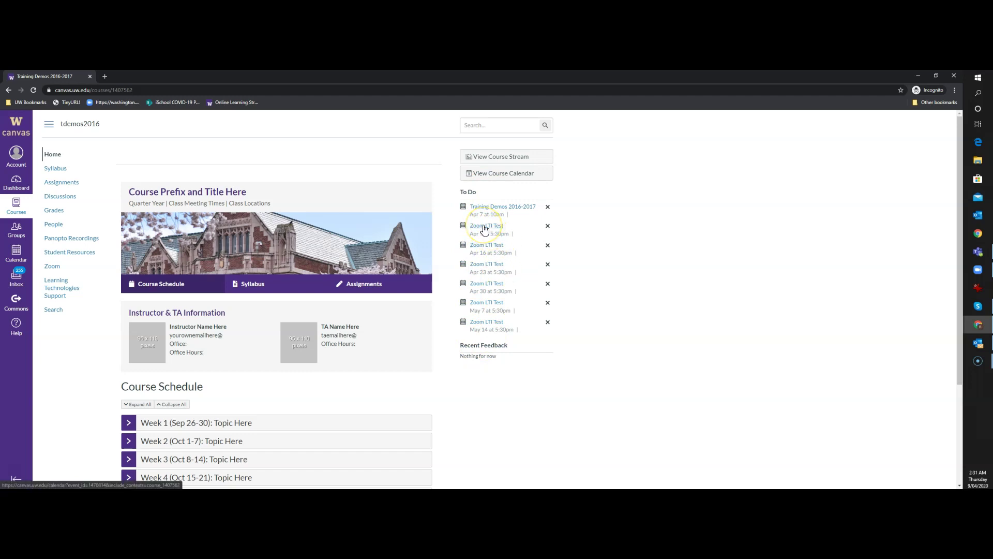
left_click(483, 227)
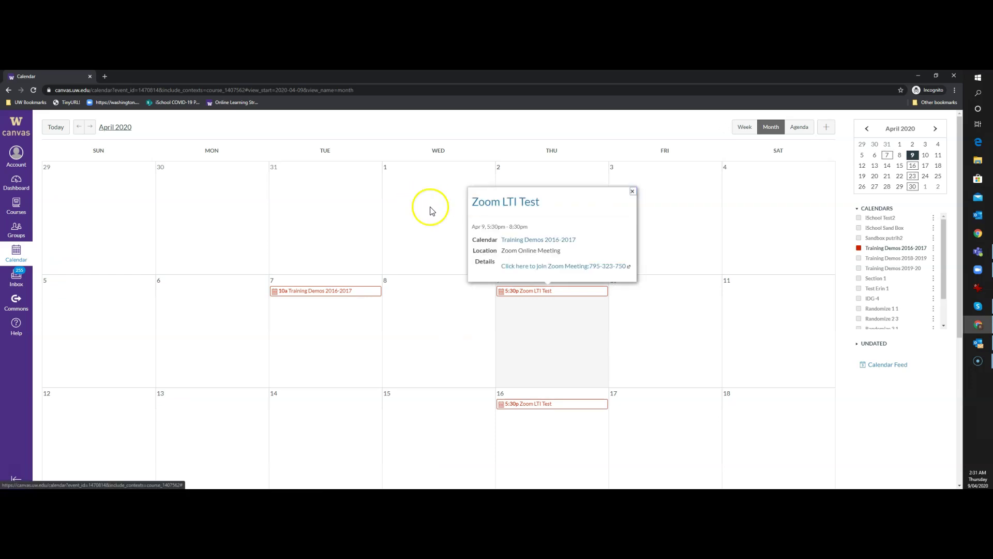
left_click(319, 290)
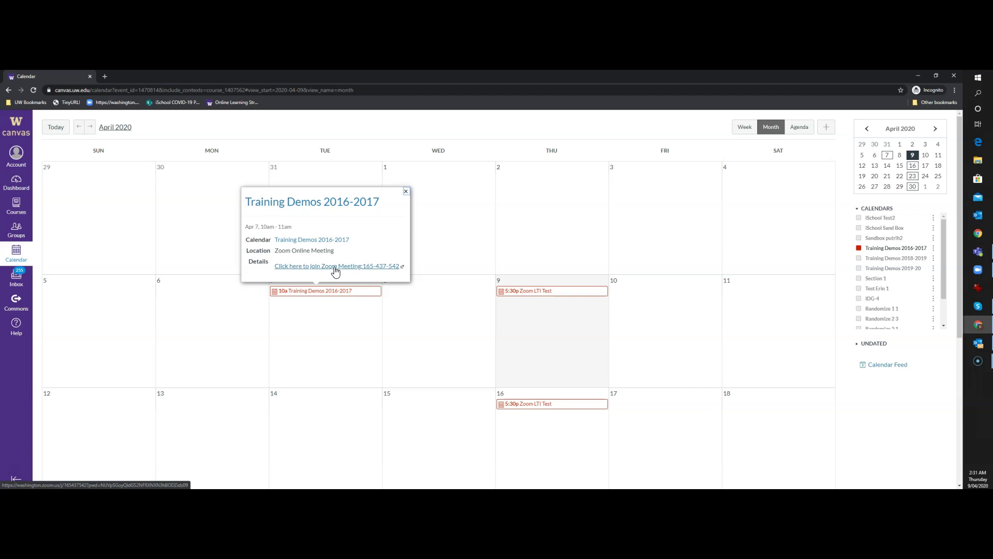
left_click(406, 191)
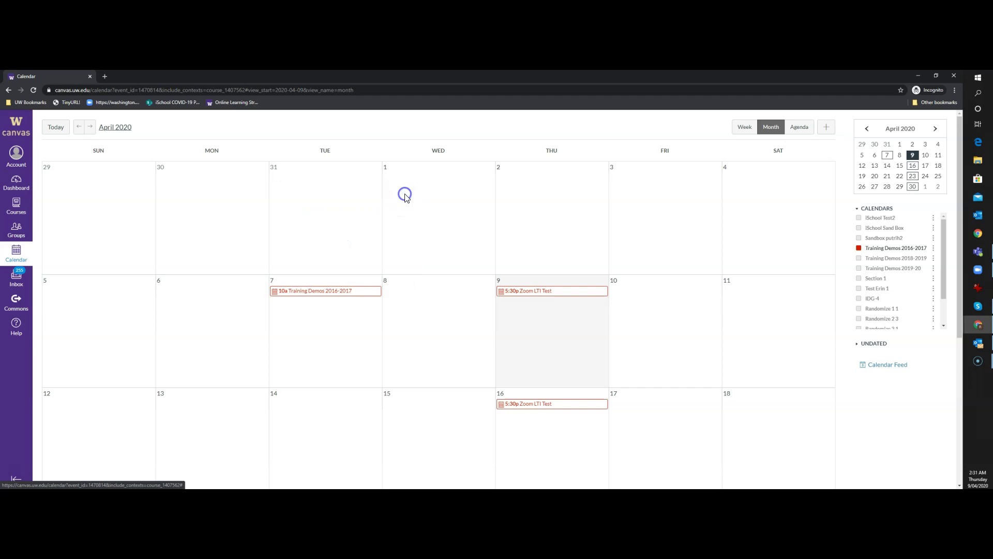
left_click(9, 90)
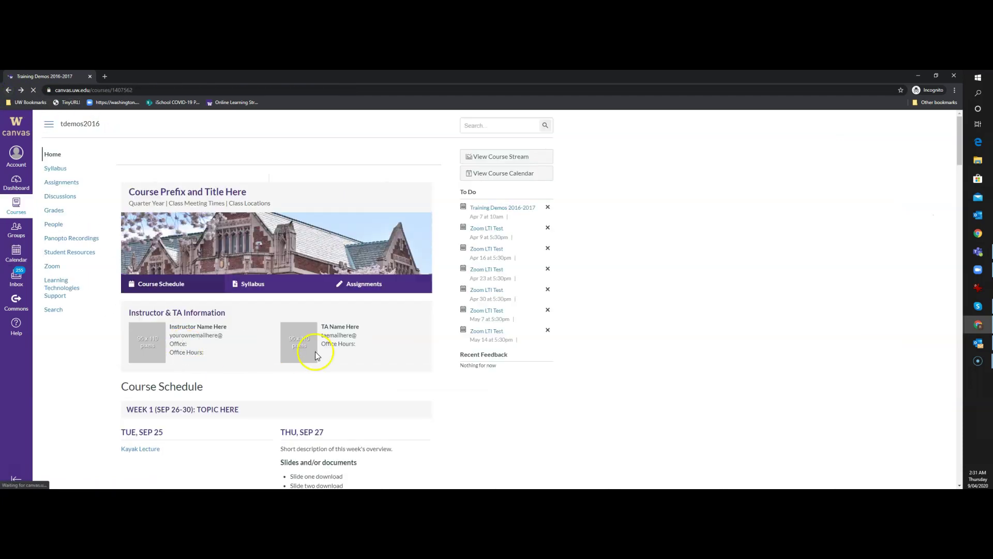
Step: As a student, try joining tomorrow's Zoom LTI Test meeting from the course Zoom page
left_click(50, 267)
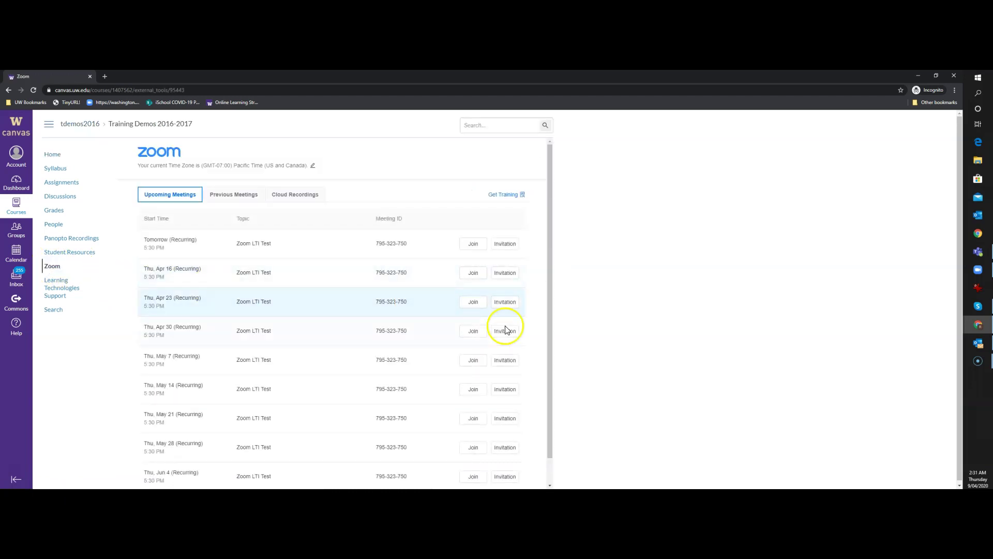
scroll(520, 332, "down", 2)
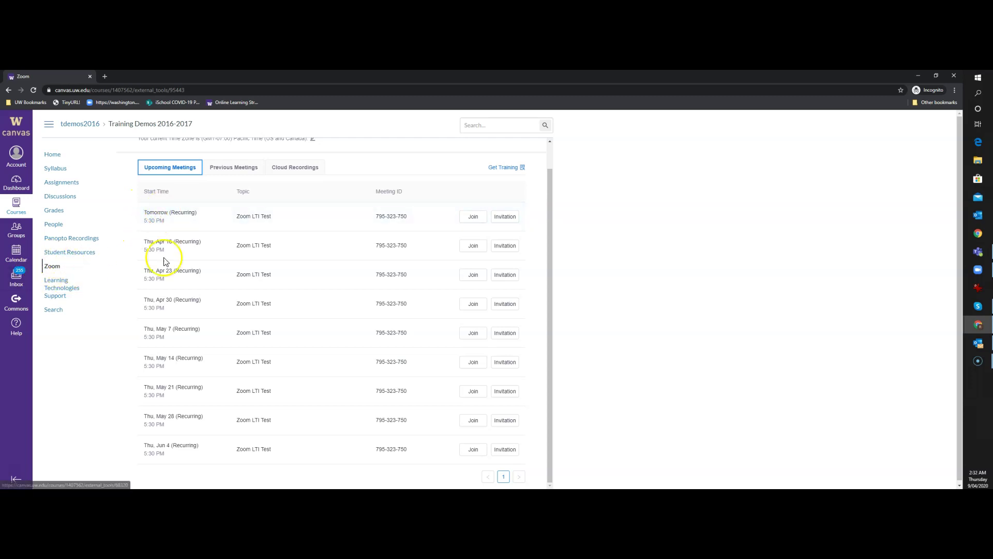
left_click(474, 220)
left_click(52, 155)
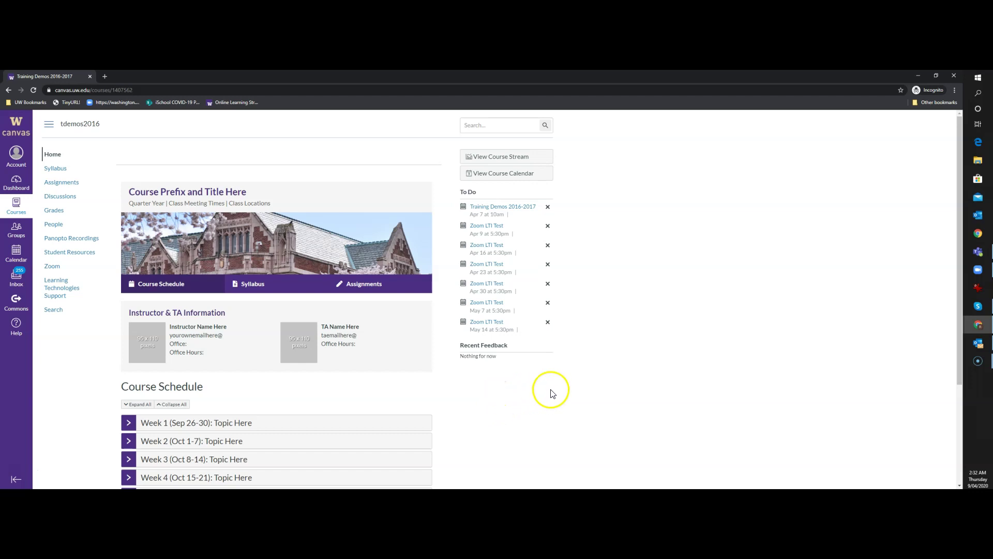
Step: In the instructor's window, start tomorrow's Zoom LTI Test meeting as host
mouse_move(974, 332)
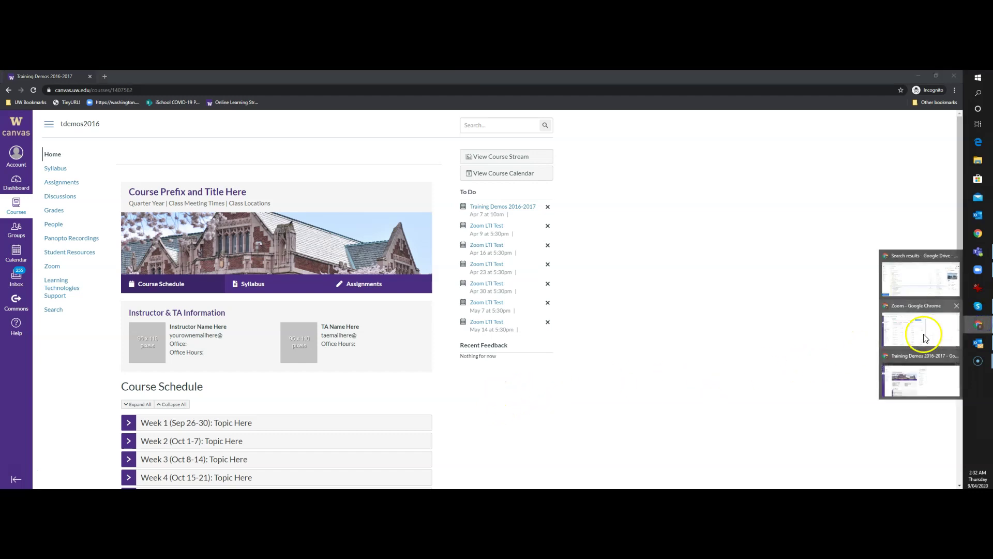
left_click(917, 330)
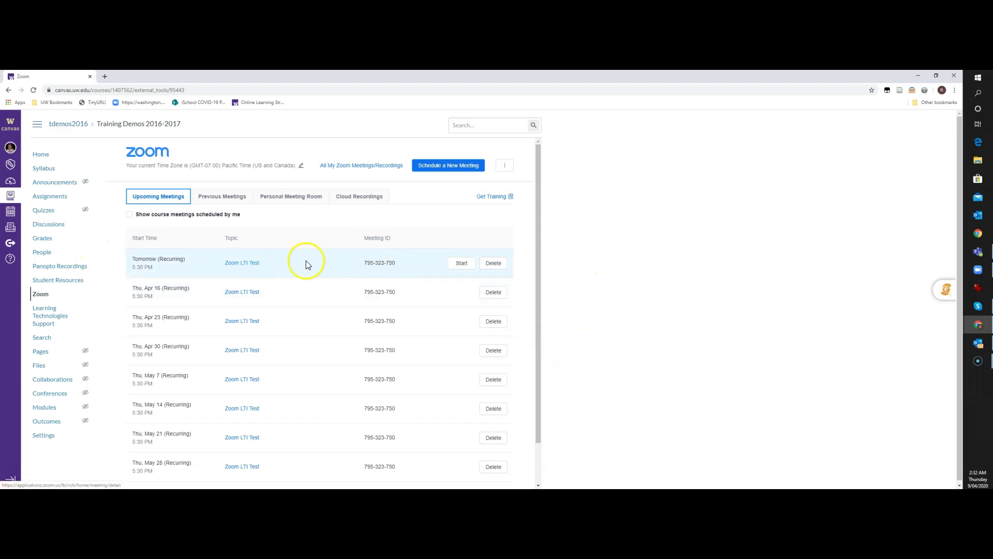
left_click(458, 265)
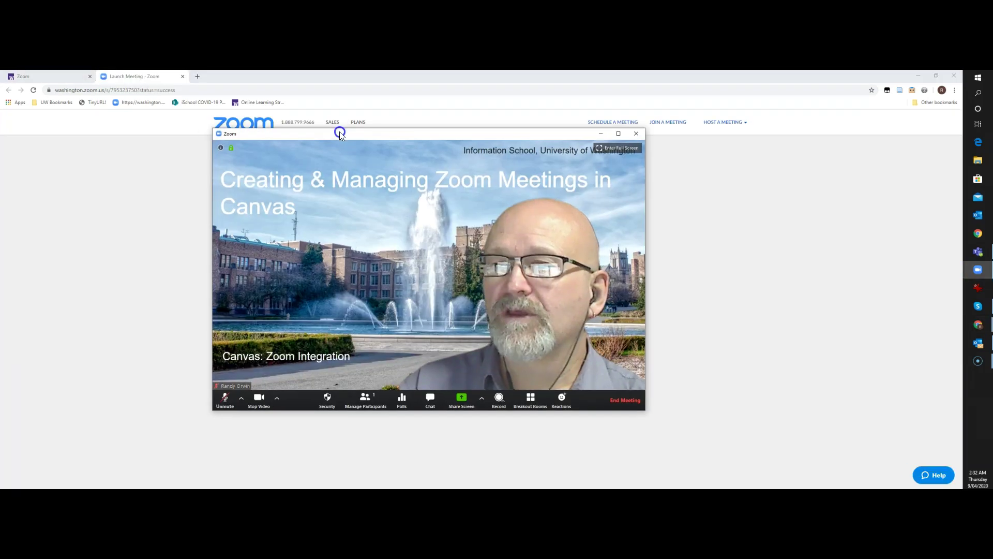
Step: Unmute the host microphone and start recording the meeting to the cloud
left_click_drag(340, 132, 315, 124)
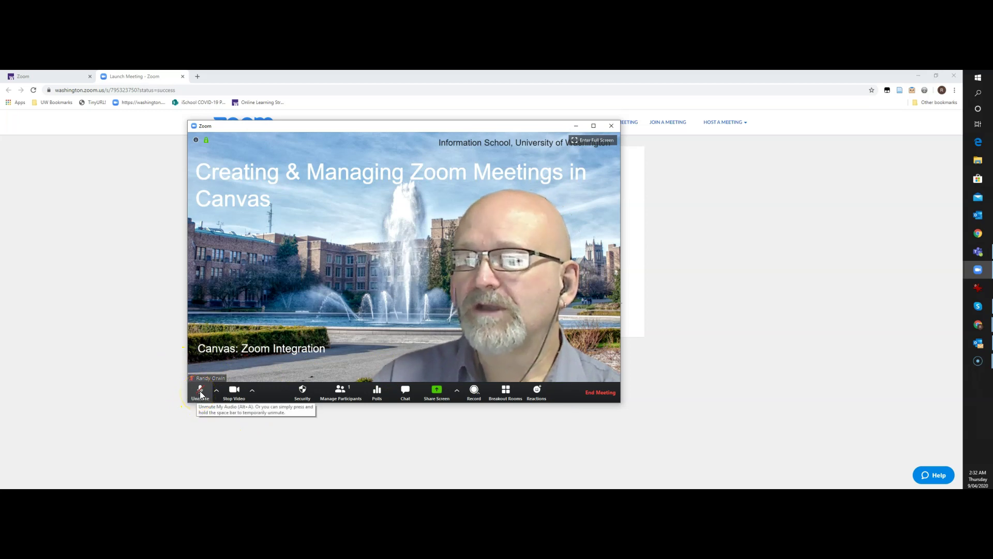
left_click(201, 393)
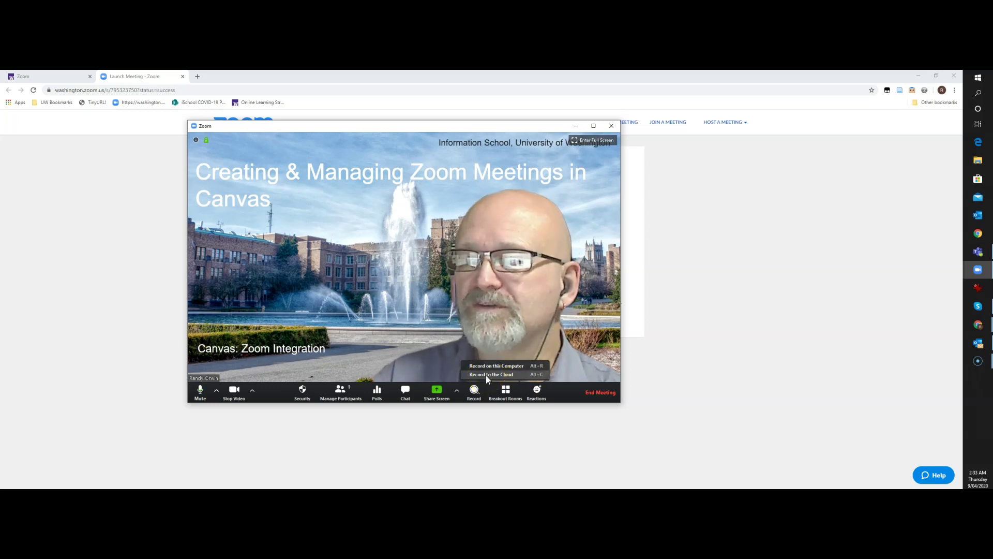
left_click(487, 375)
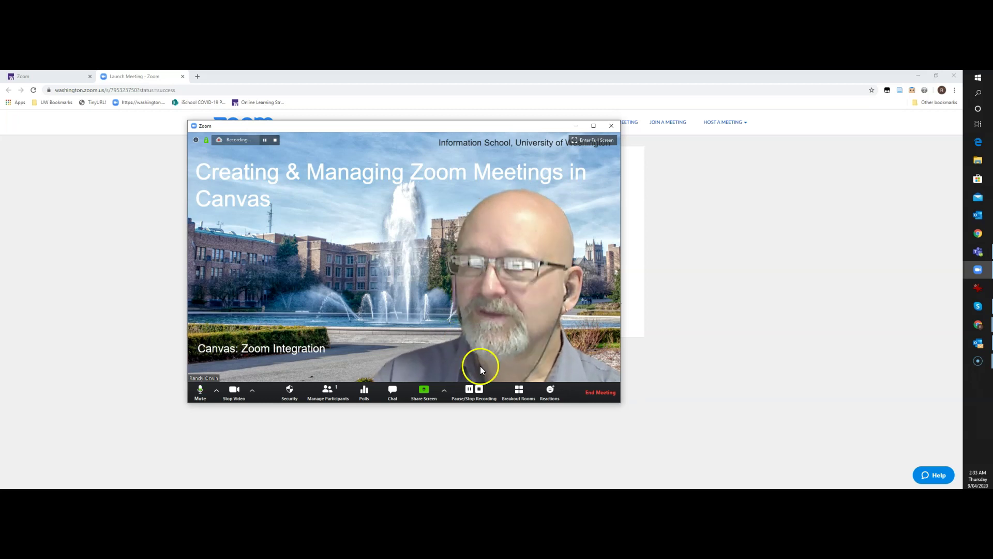
Step: Stop the cloud recording and end the meeting for all participants
left_click(481, 393)
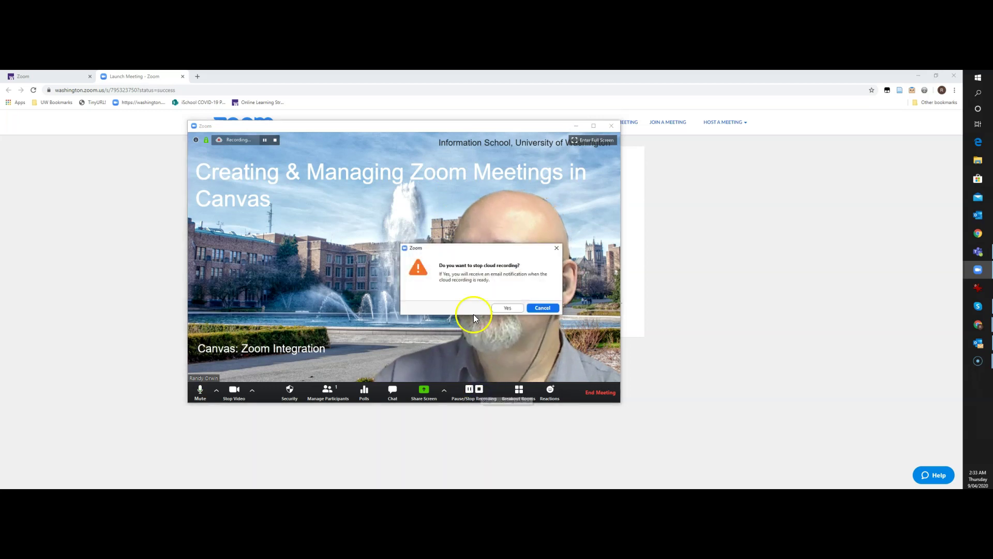
left_click(501, 308)
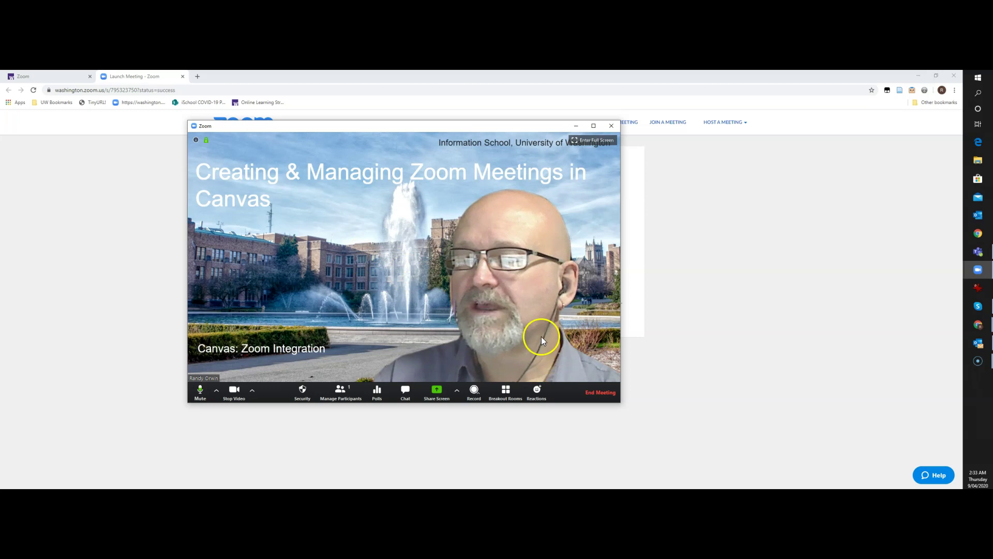
left_click(597, 396)
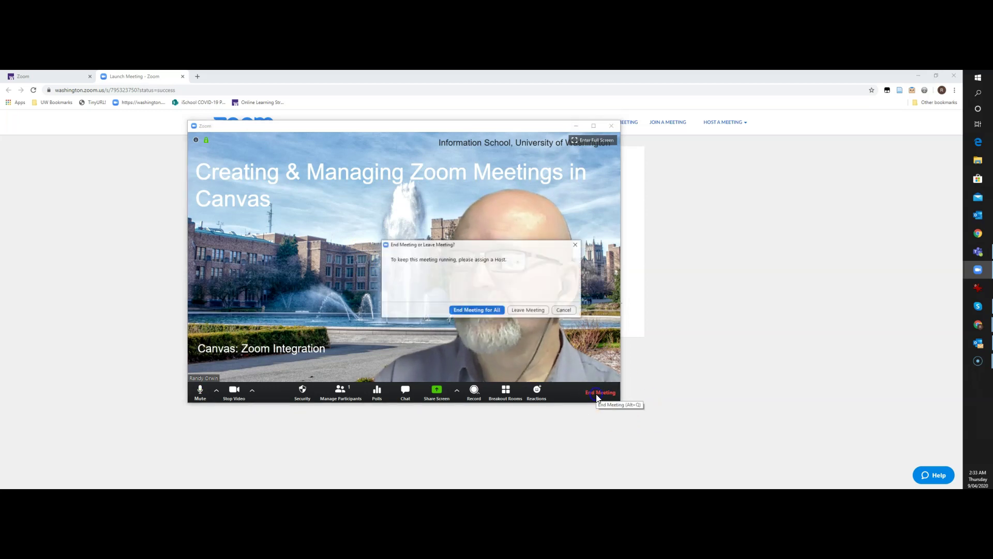
left_click(468, 310)
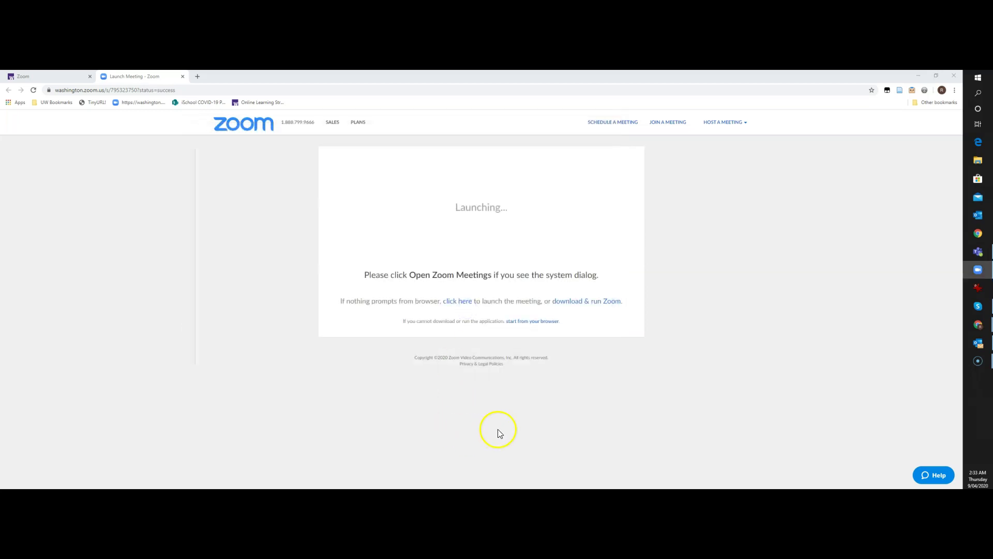
Step: Close the launch page and show the course Cloud Recordings, listing Zoom LTI Test unpublished
left_click(183, 77)
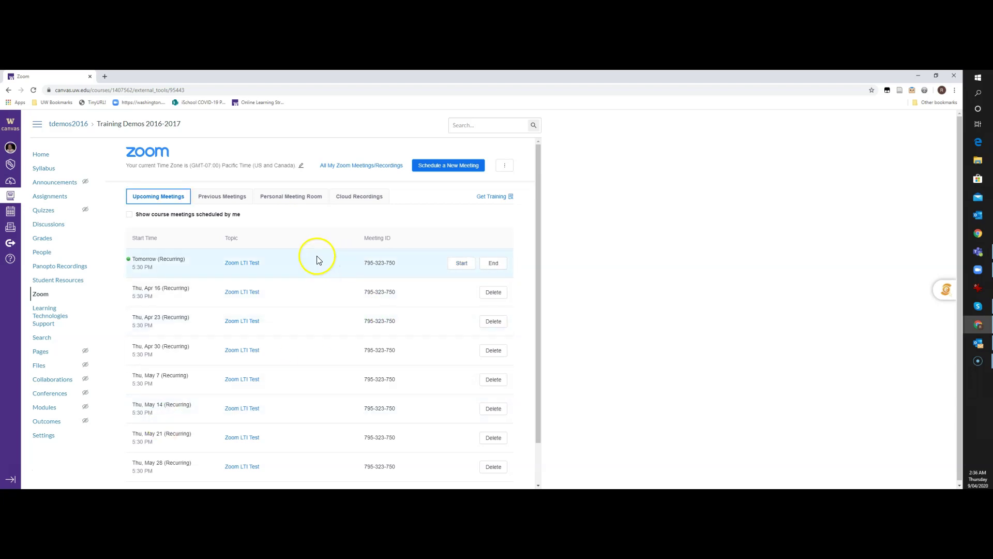
left_click(359, 200)
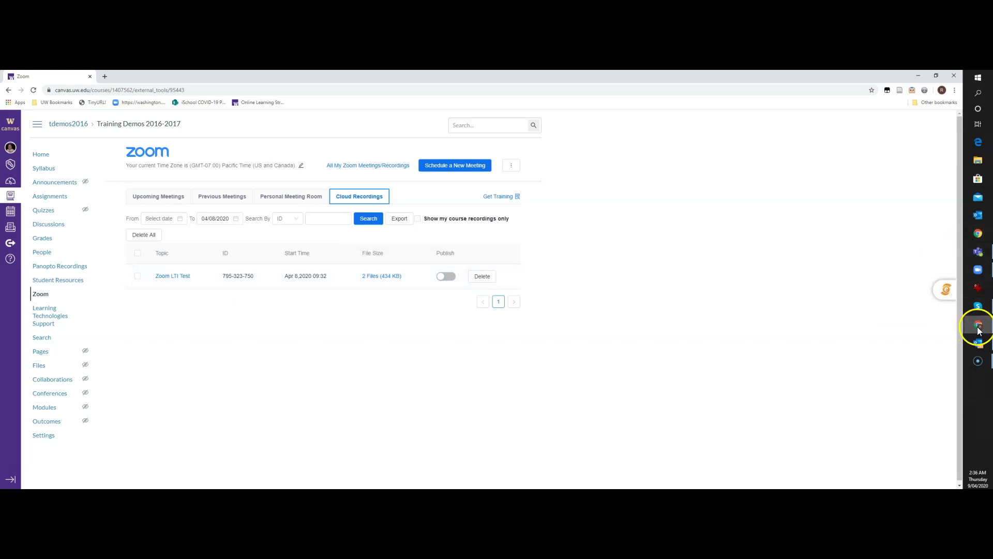
Step: In the student's Canvas window, check the course Zoom Cloud Recordings visible to students
mouse_move(978, 327)
left_click(909, 377)
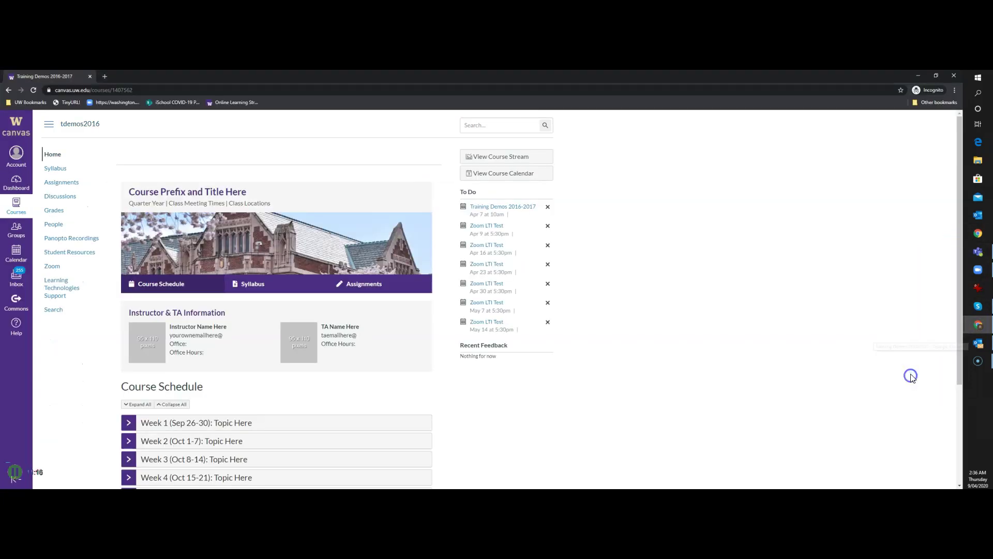
left_click(52, 267)
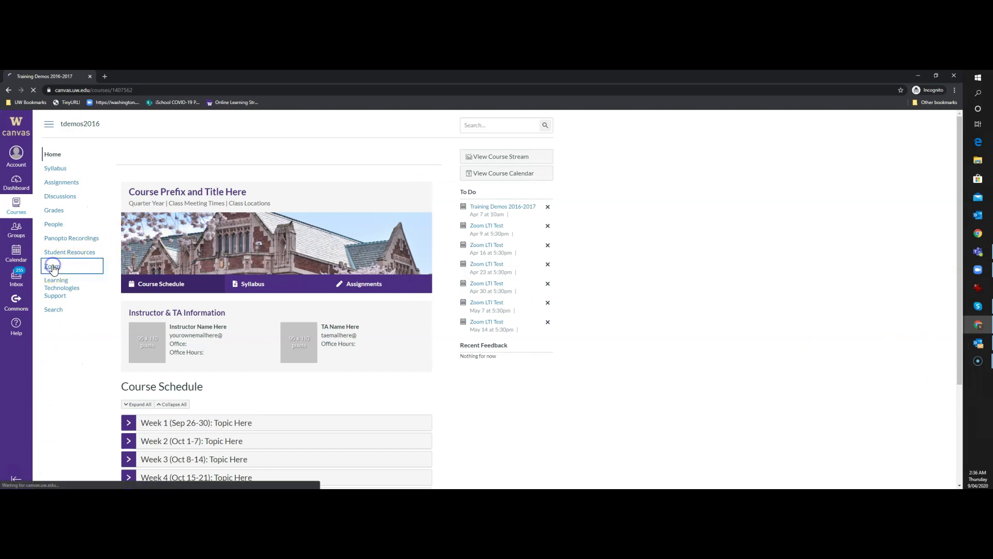
left_click(300, 196)
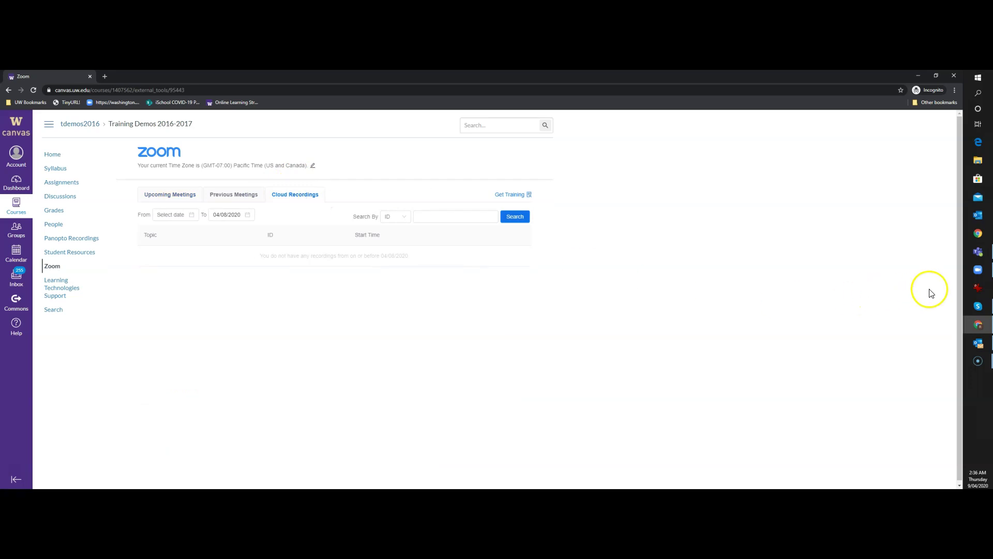
Step: Back in the instructor's window, switch on Publish for the Zoom LTI Test recording
mouse_move(978, 324)
left_click(926, 331)
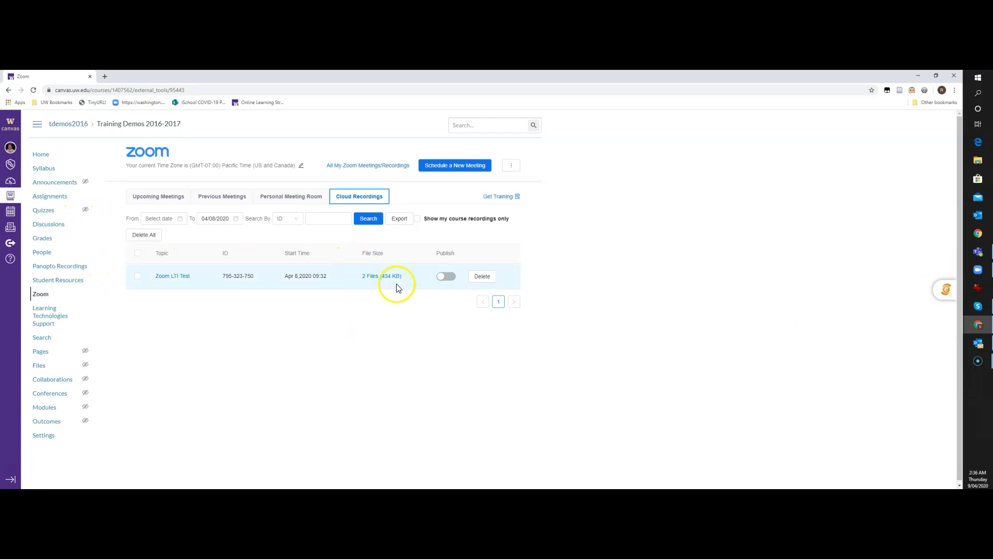
left_click(441, 278)
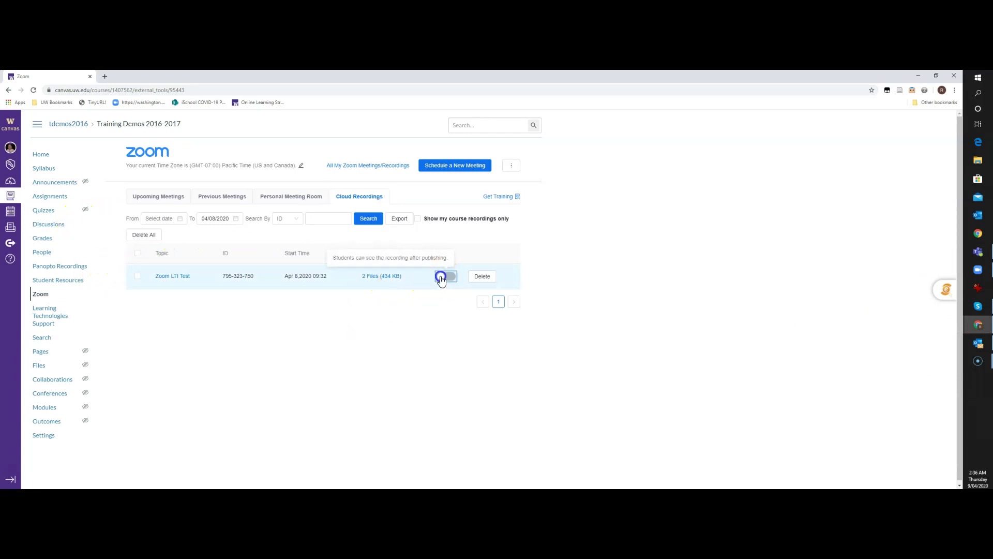
left_click(410, 318)
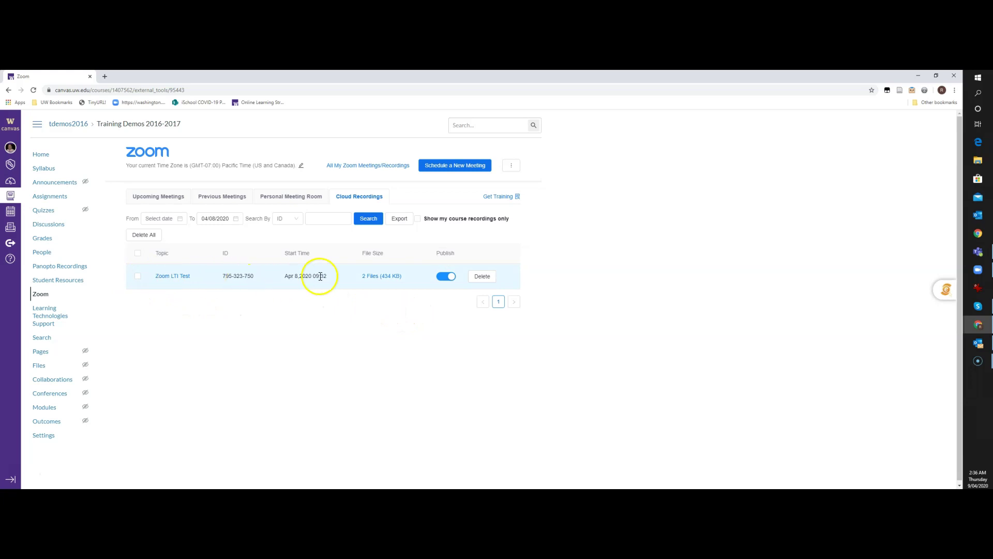
left_click(184, 278)
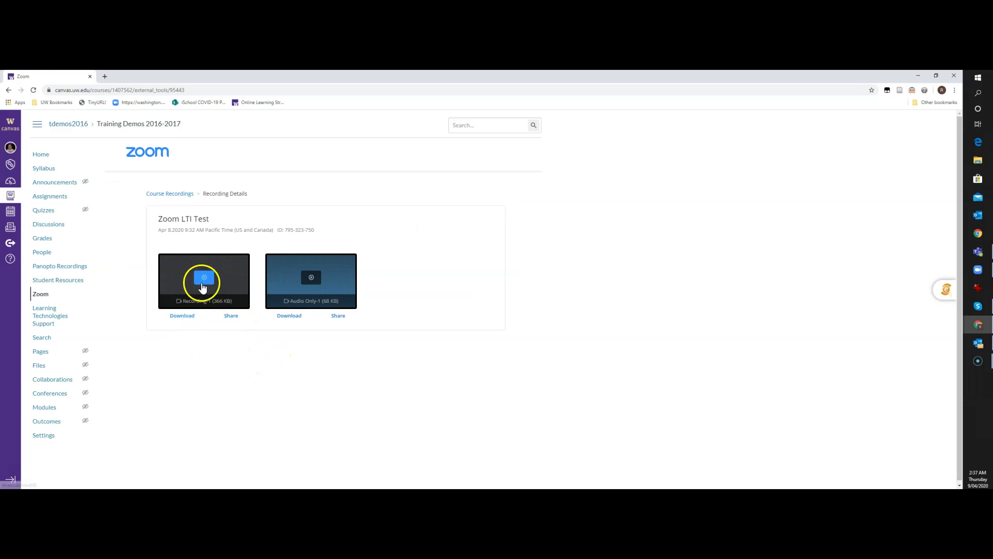
left_click(204, 279)
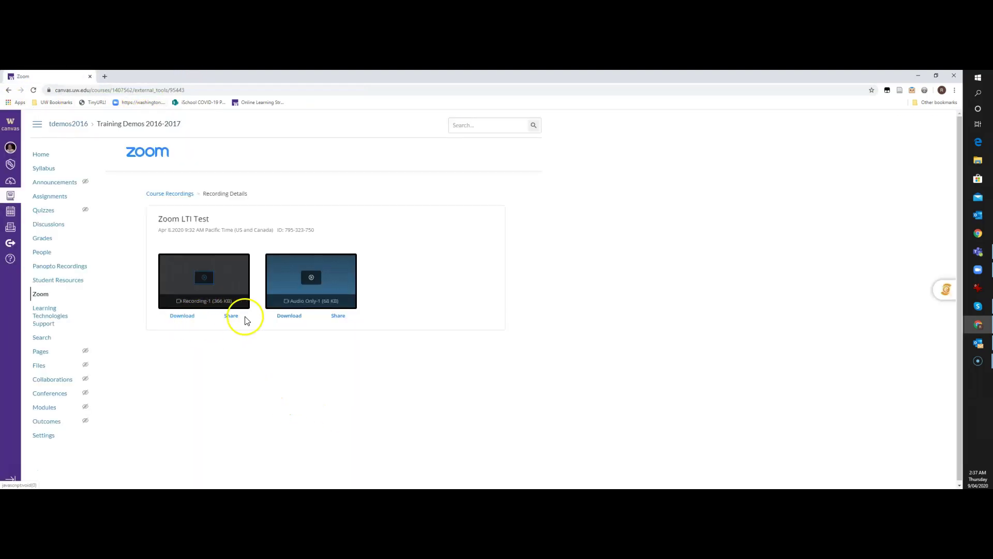
left_click(170, 193)
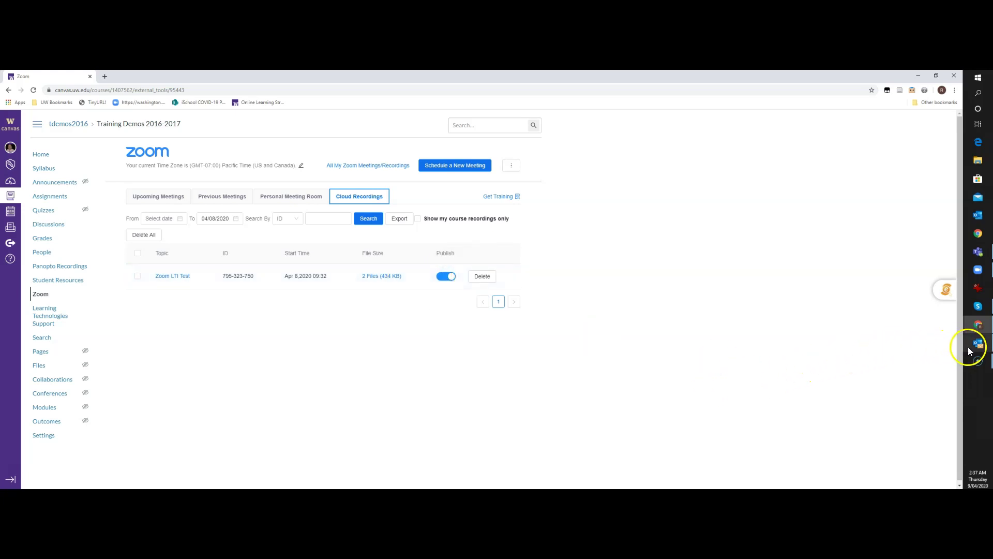
Step: As the student, open Zoom LTI Test from Cloud Recordings and launch its Speaker view player
mouse_move(976, 326)
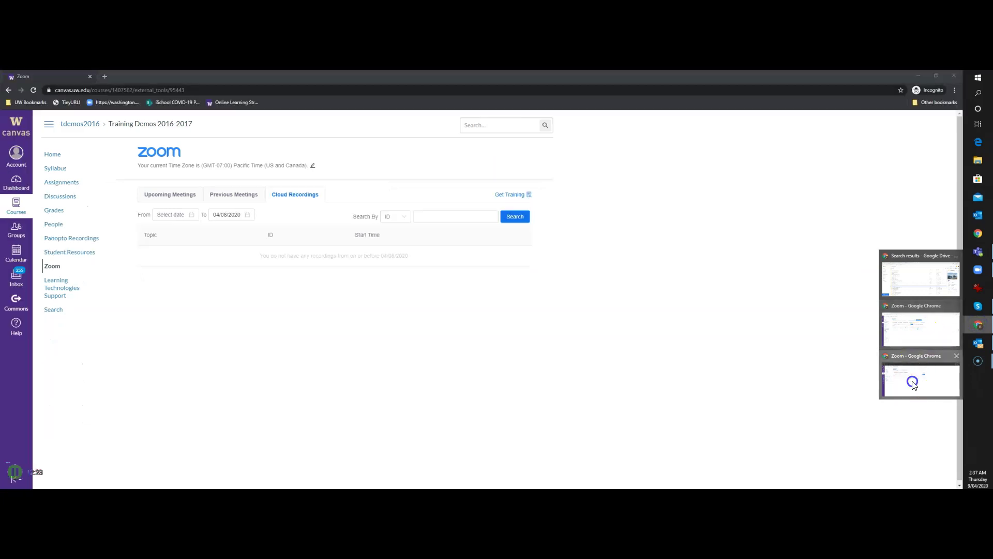
left_click(912, 383)
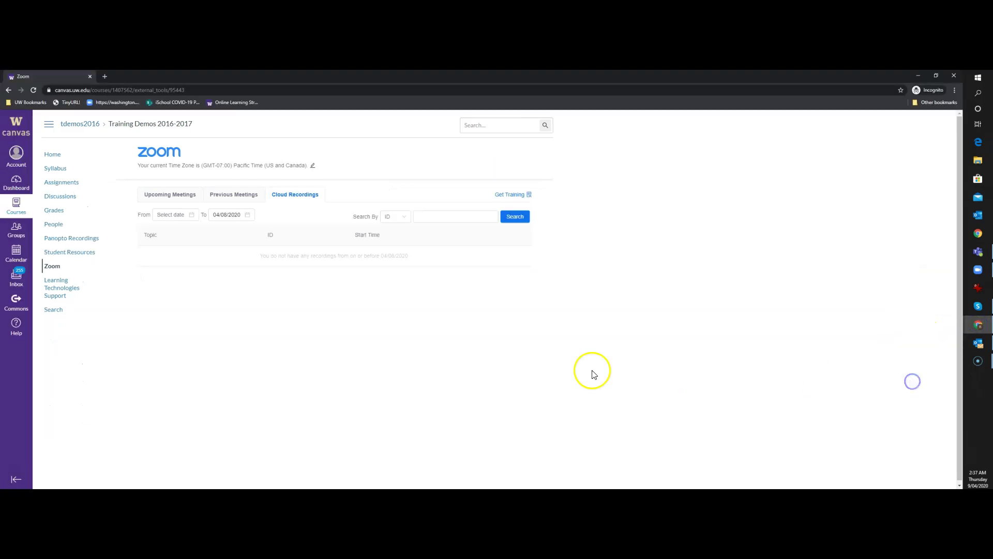
left_click(52, 267)
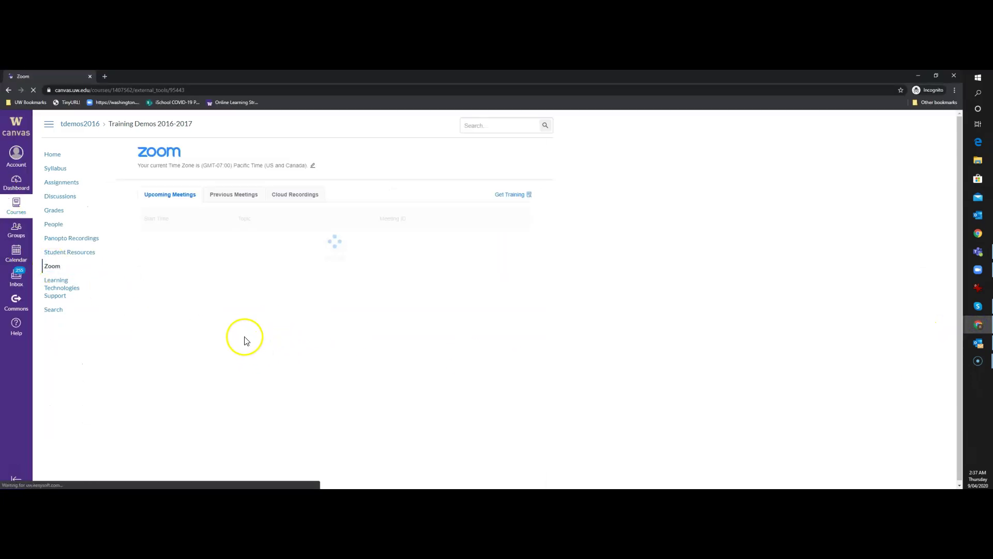
left_click(292, 195)
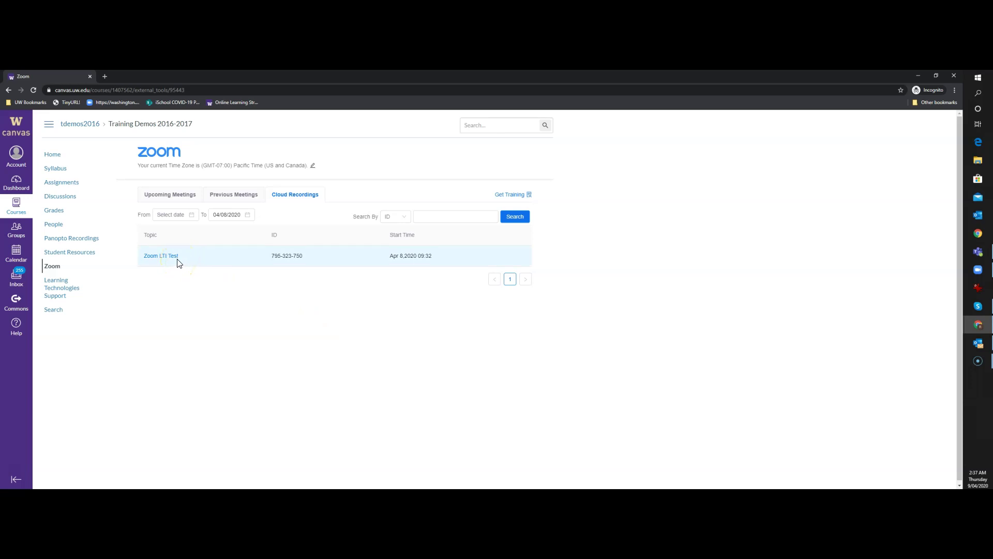
left_click(153, 256)
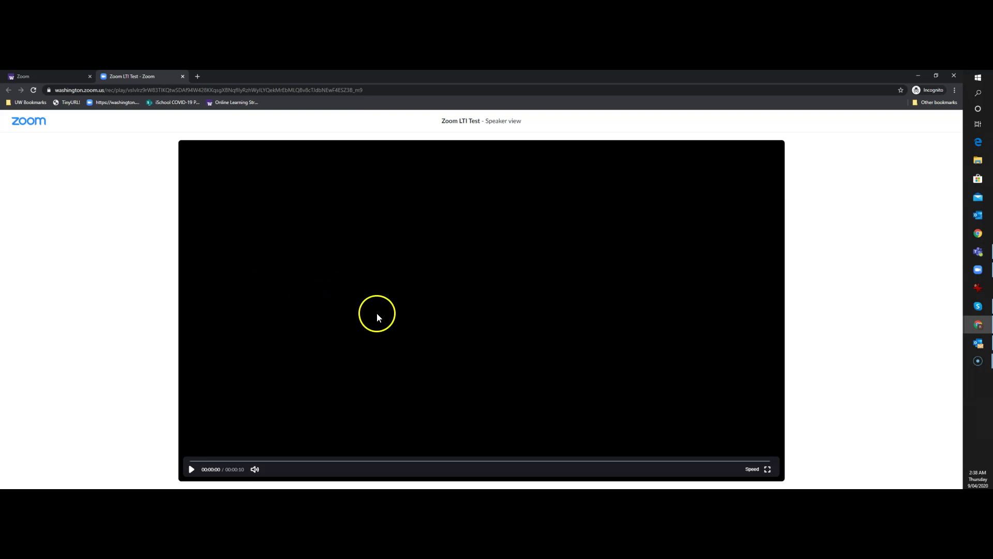
Step: Play the 10-second Zoom LTI Test video briefly, pause it, and close the player
left_click(191, 470)
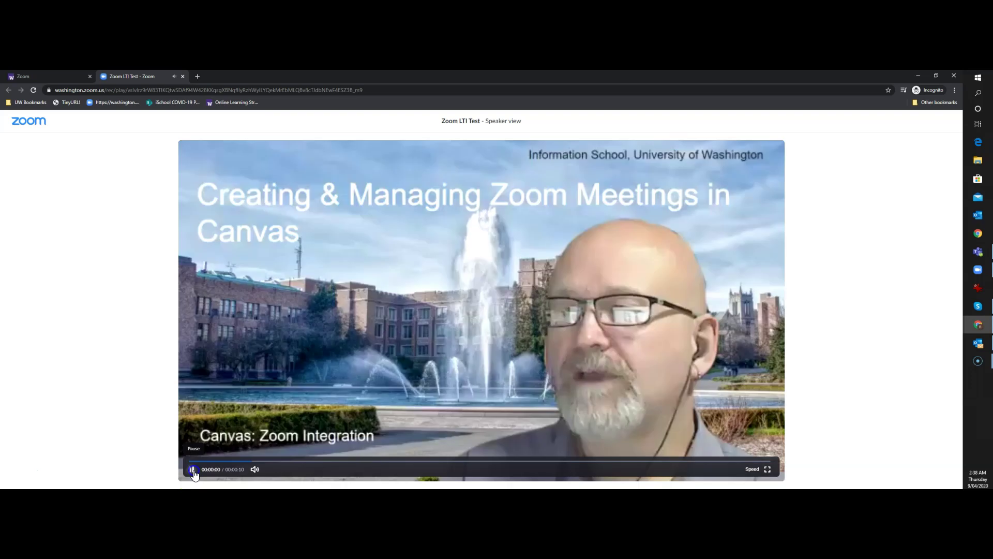
left_click(191, 469)
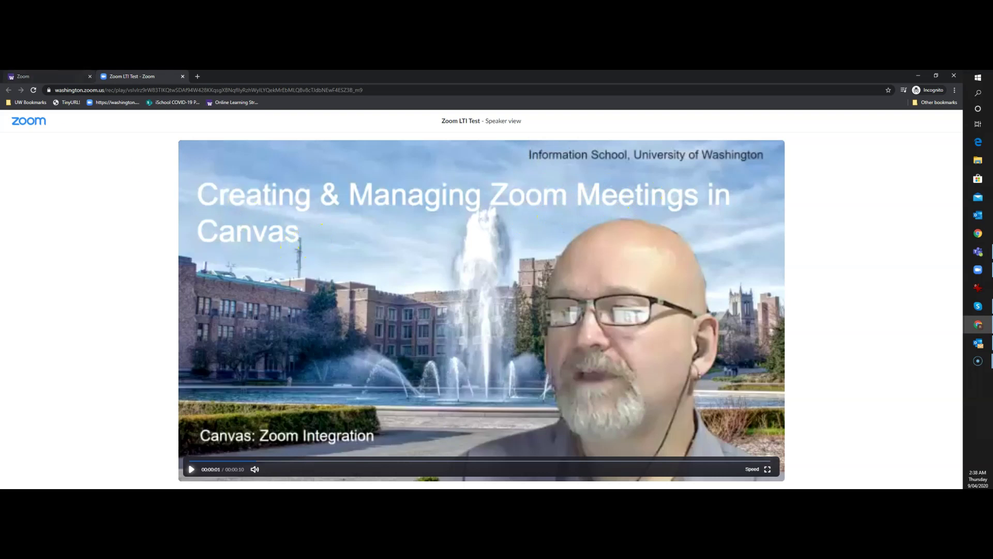
left_click(182, 76)
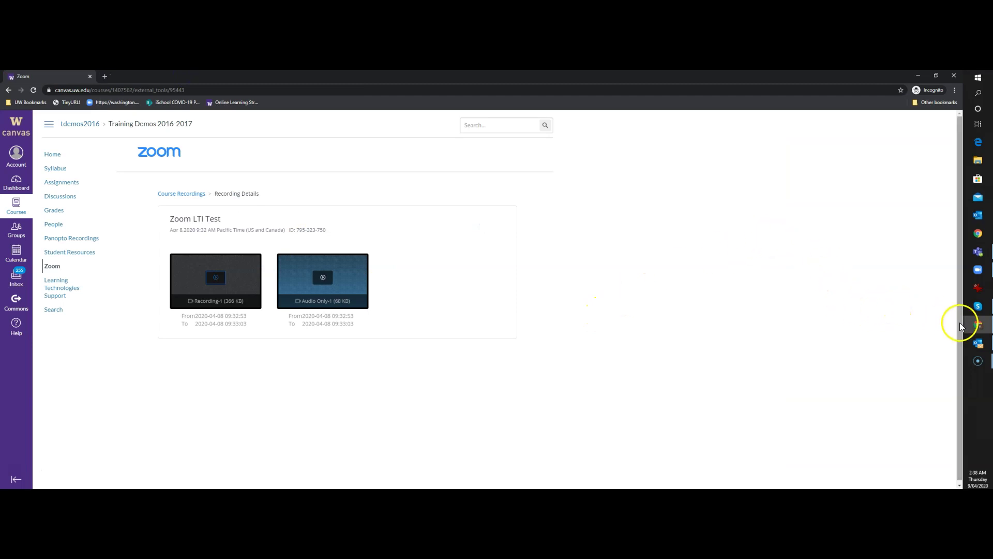
Step: In the instructor's window, tick and untick Zoom LTI Test, then open the UW Zoom portal alongside
mouse_move(978, 324)
left_click(913, 325)
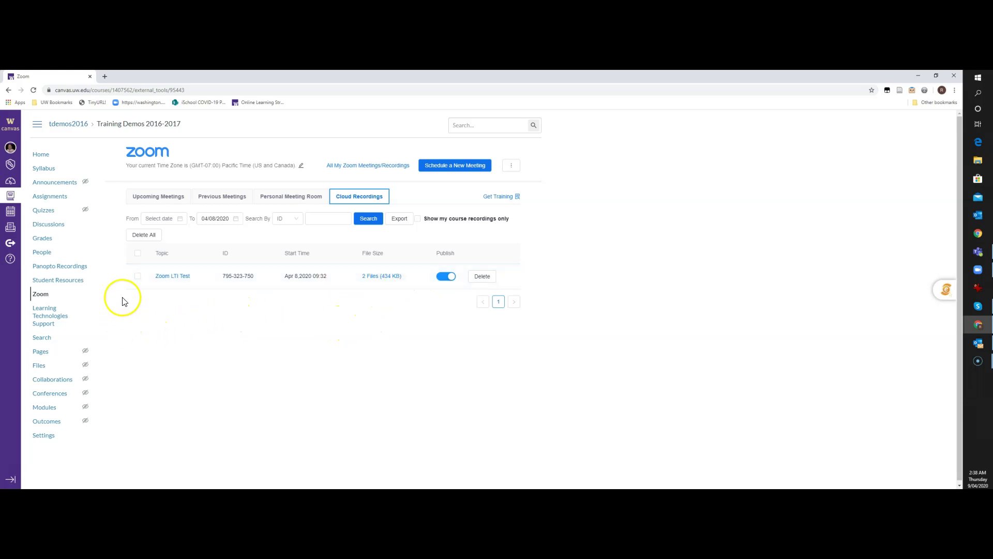
left_click(137, 278)
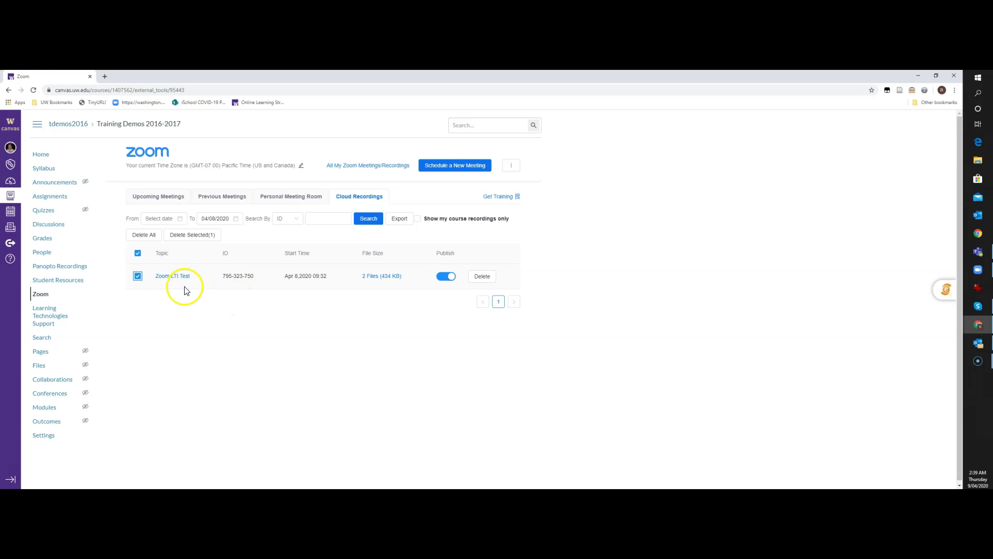
left_click(139, 277)
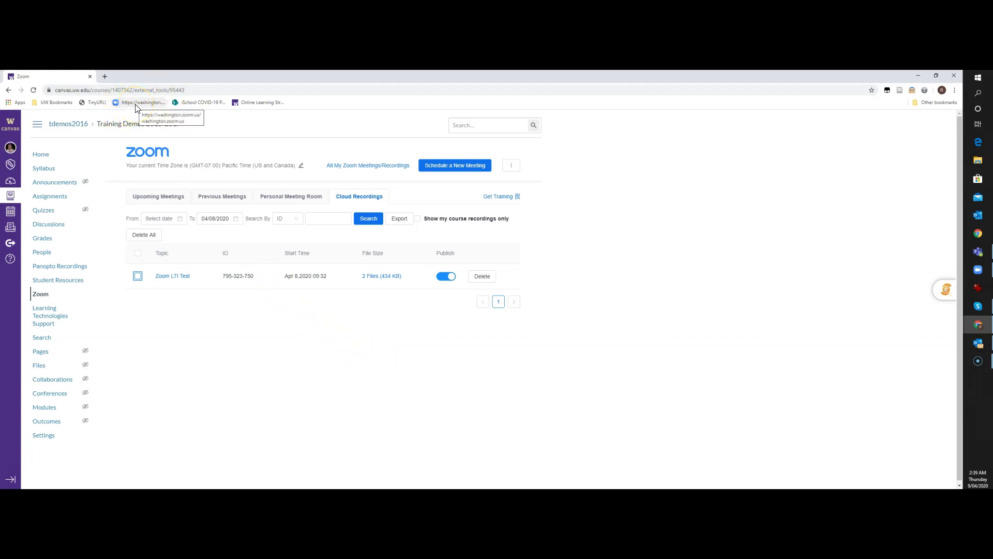
middle_click(134, 103)
Step: Sign in to Standard UW Zoom and open the account's Cloud Recordings list via Zoom LTI Test
left_click(132, 76)
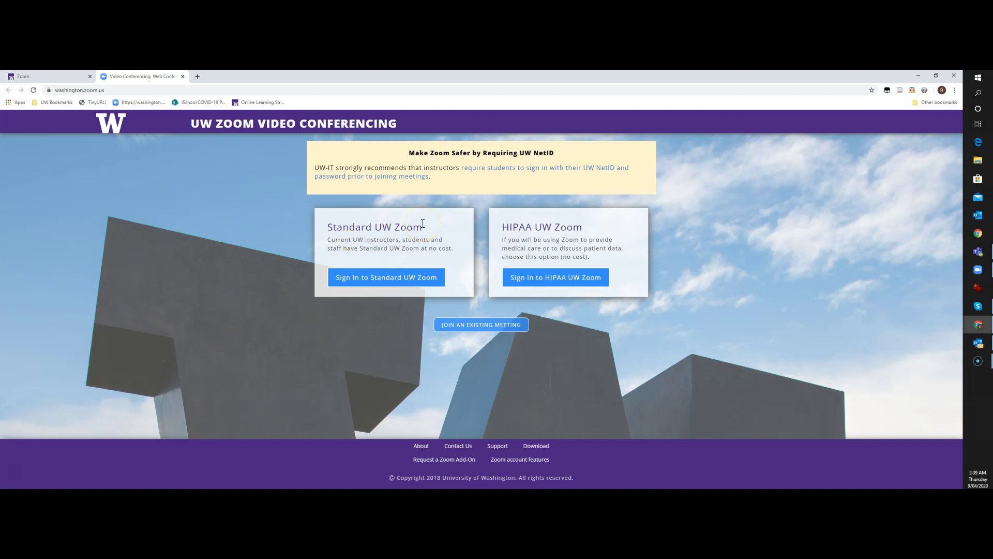
left_click(382, 279)
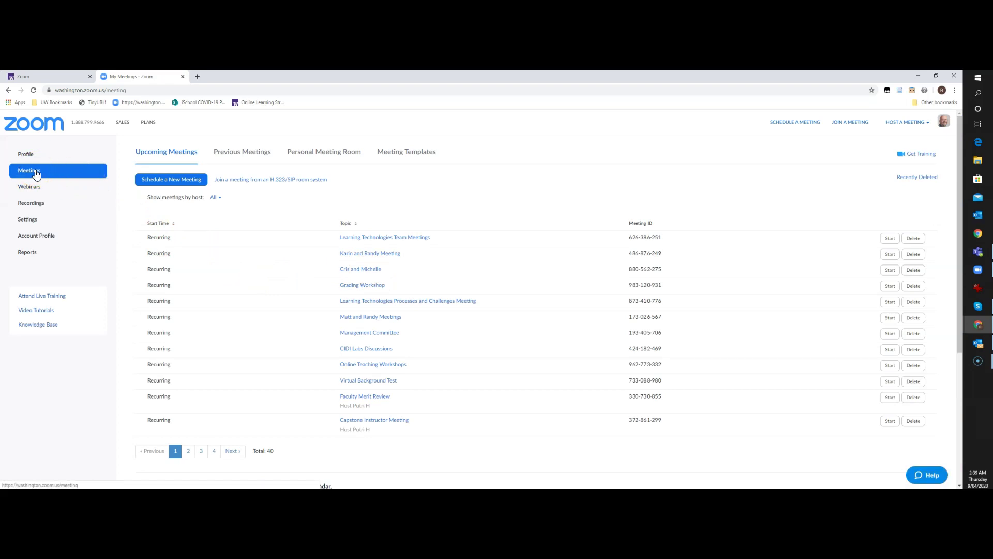
left_click(32, 205)
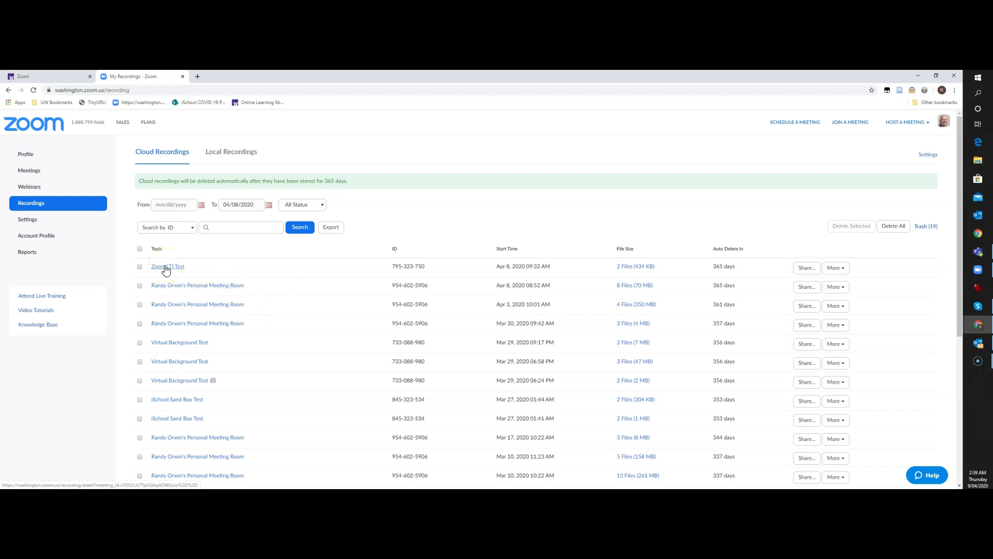
left_click(165, 268)
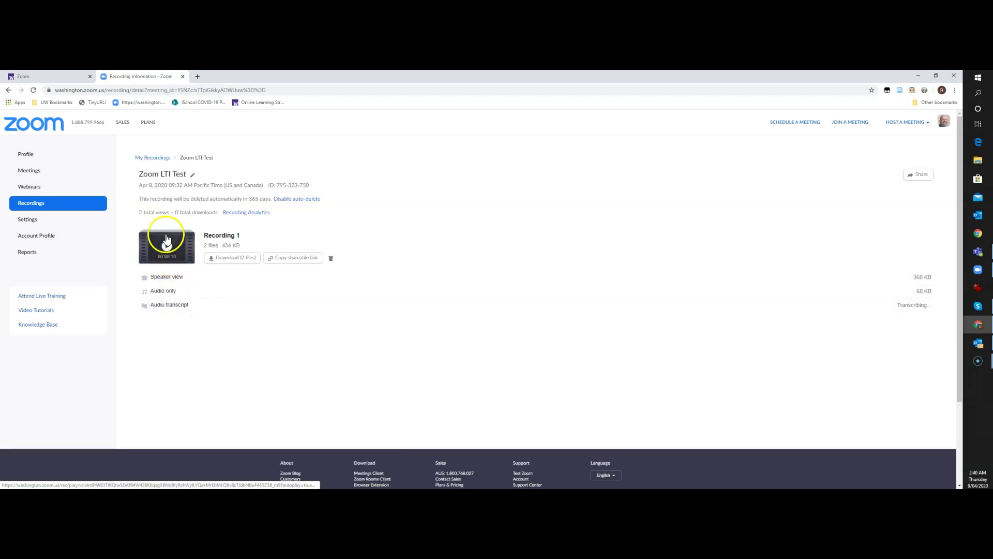
left_click(155, 160)
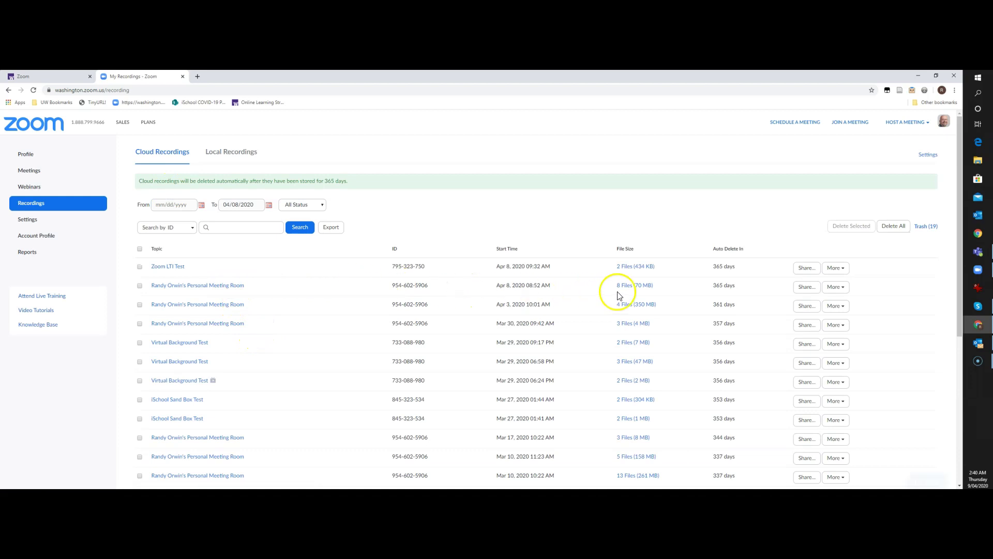
Step: Turn on Viewers can download in Zoom LTI Test's share settings
left_click(806, 269)
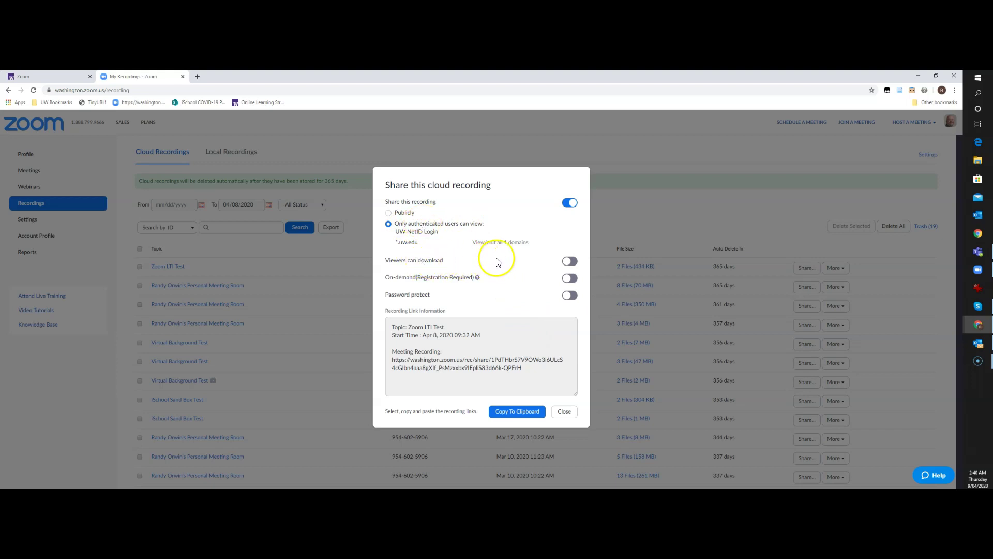
left_click(569, 261)
left_click(564, 414)
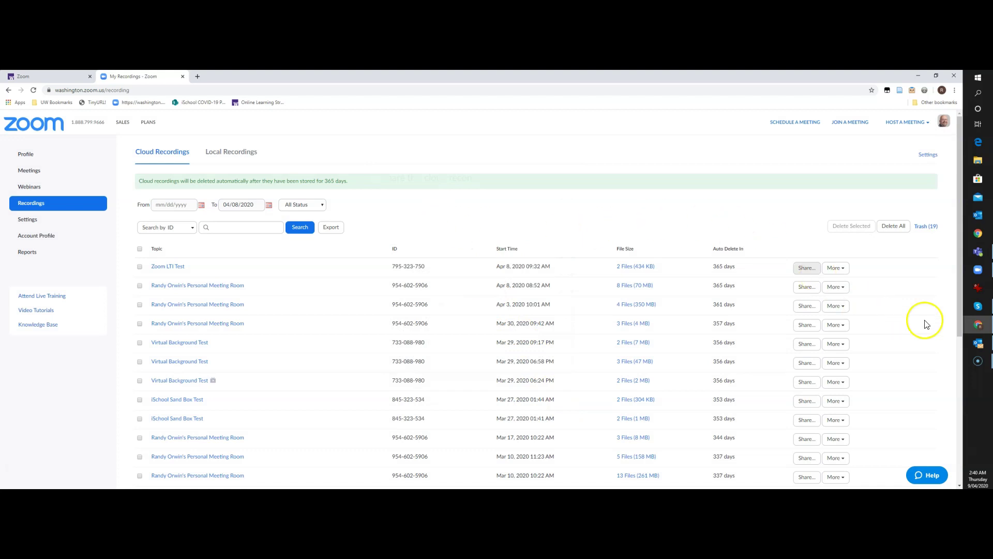
Step: As the student, reopen Zoom LTI Test to confirm the Download (366 KB) option
mouse_move(978, 324)
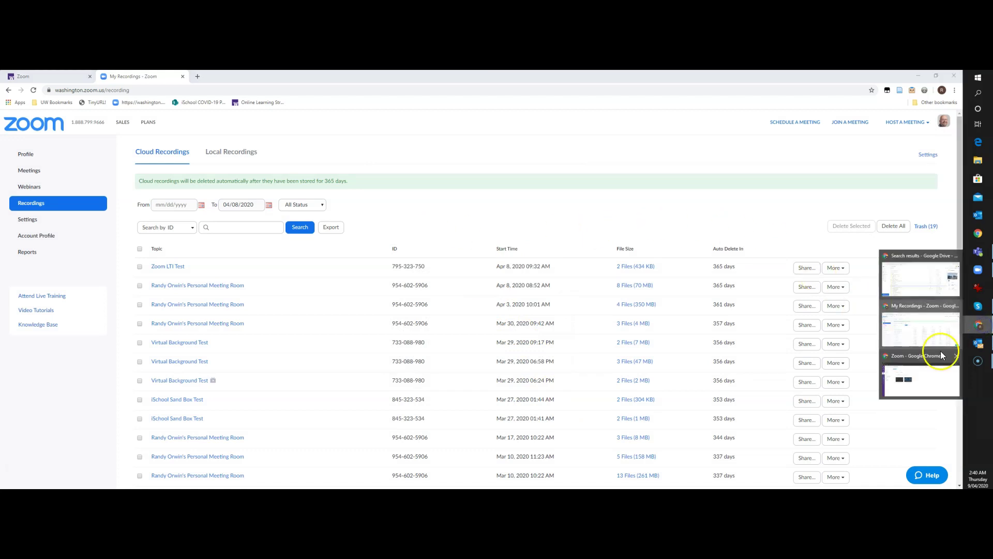
left_click(941, 355)
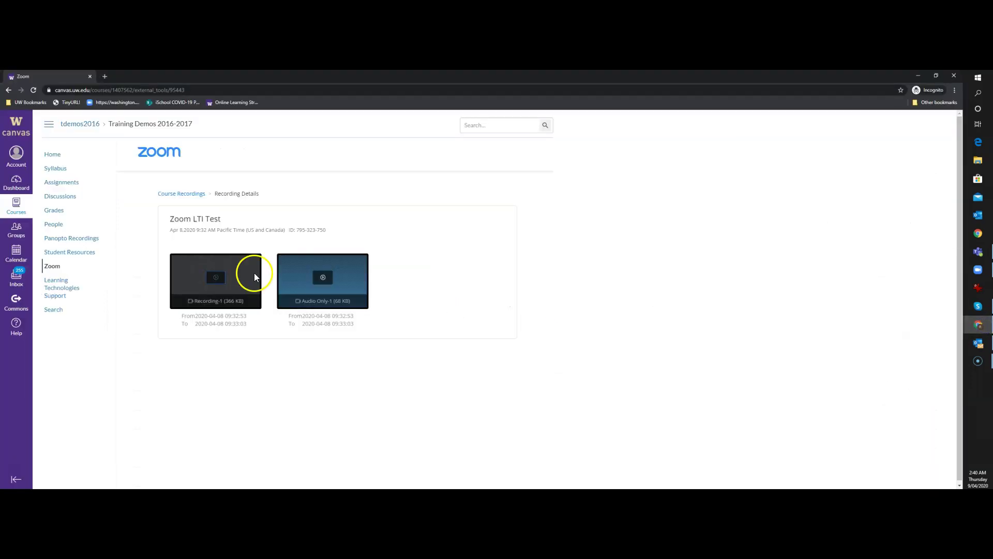
left_click(186, 197)
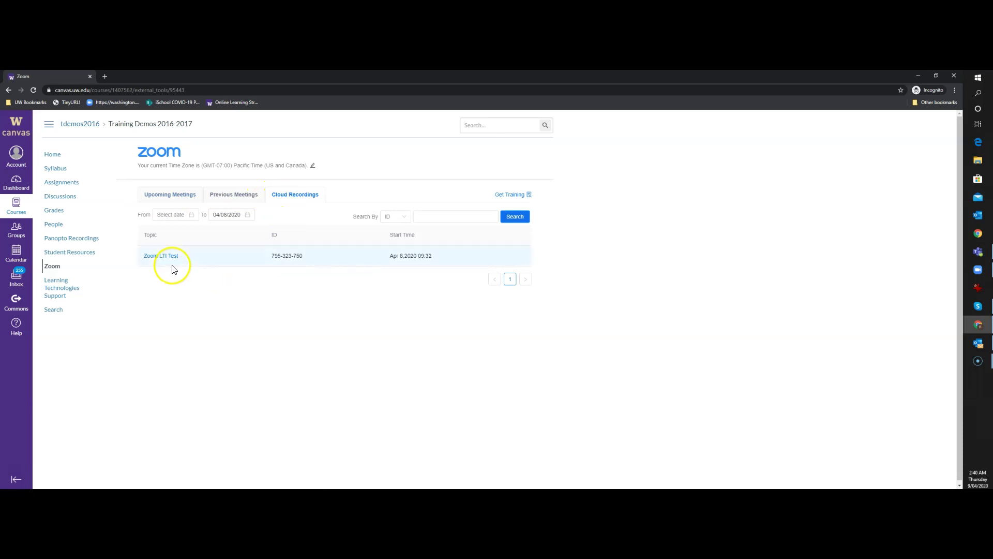
left_click(170, 257)
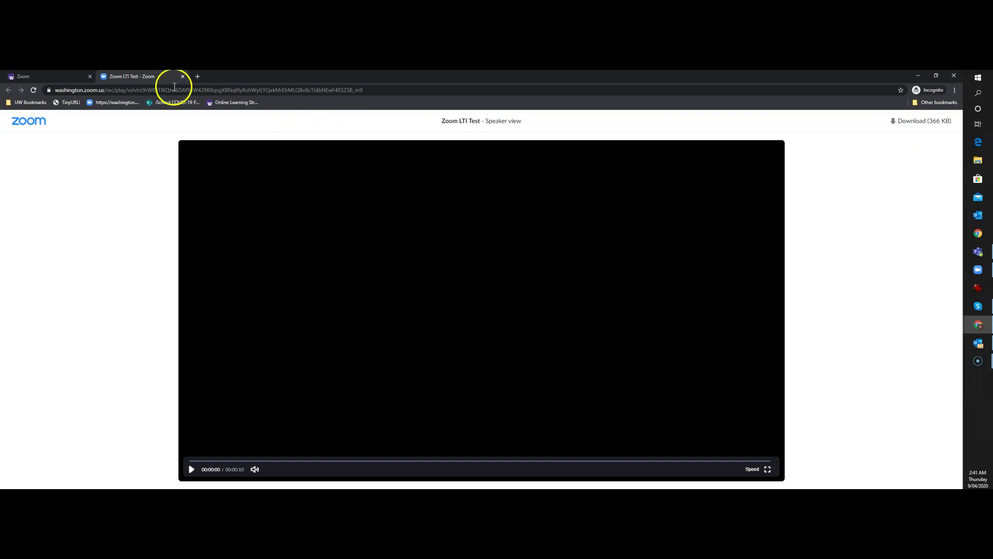
Step: Return to the instructor's Canvas Zoom Cloud Recordings list showing Zoom LTI Test published
mouse_move(989, 324)
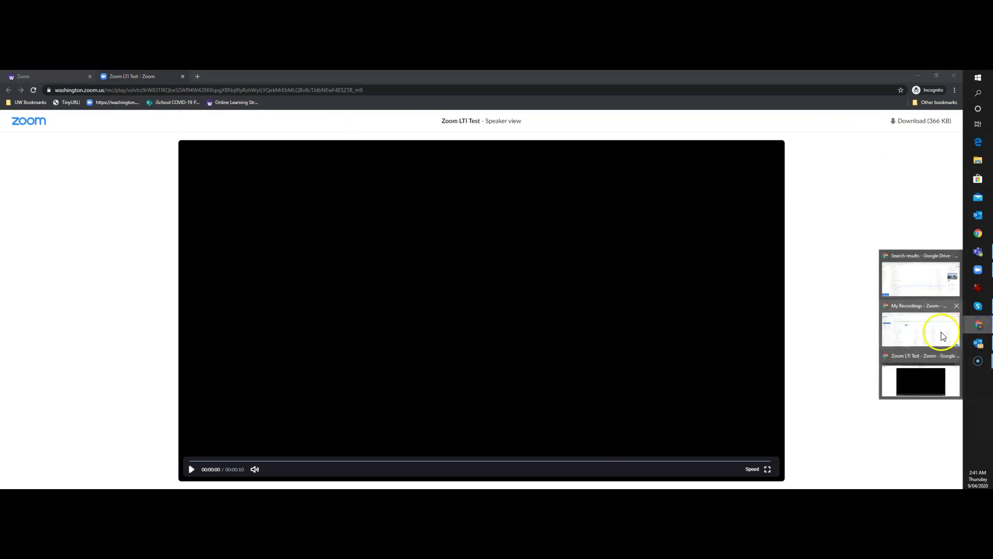
left_click(920, 329)
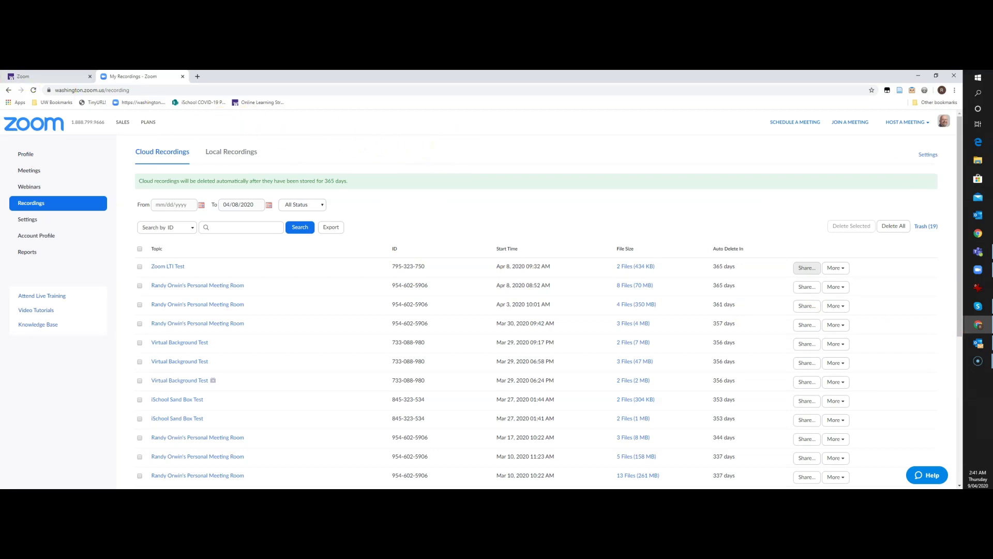
left_click(33, 76)
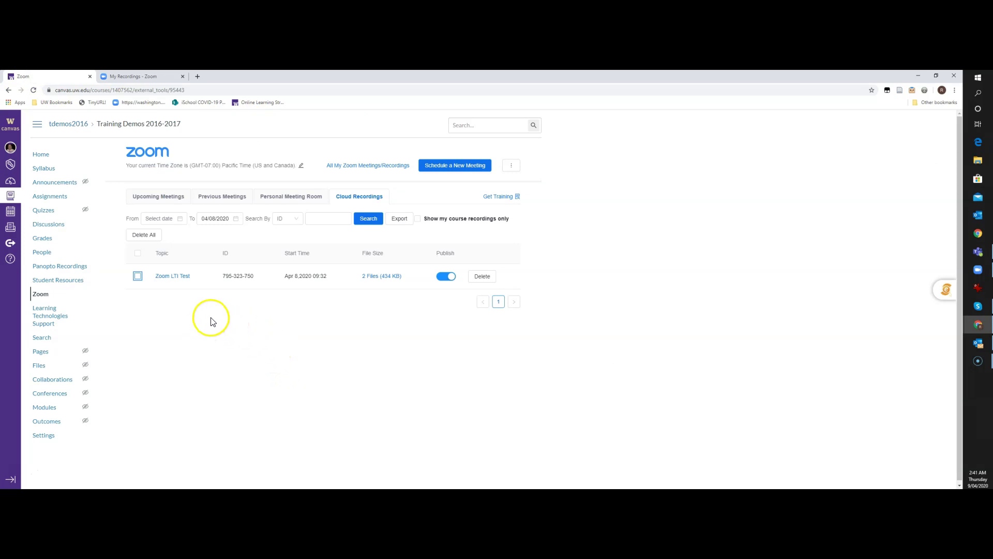
left_click(211, 319)
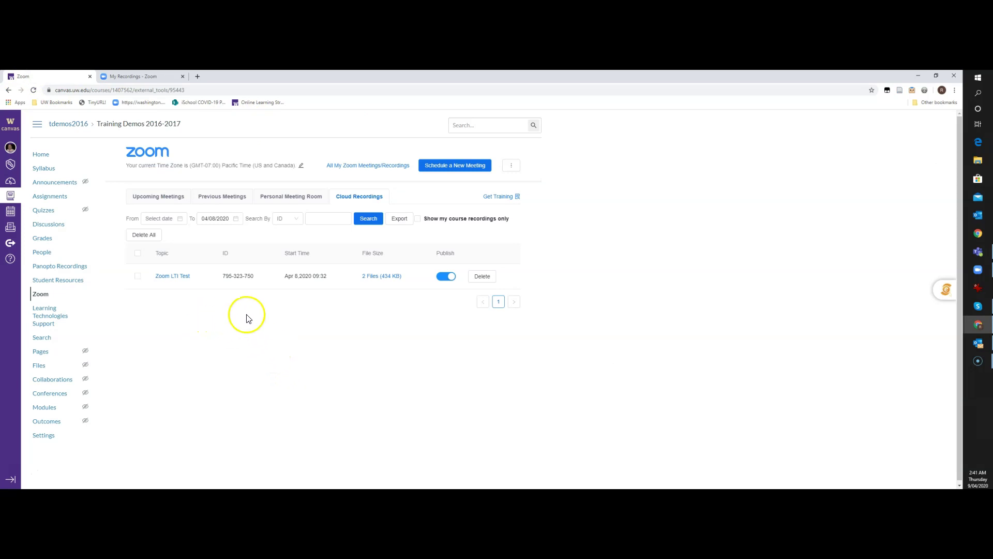